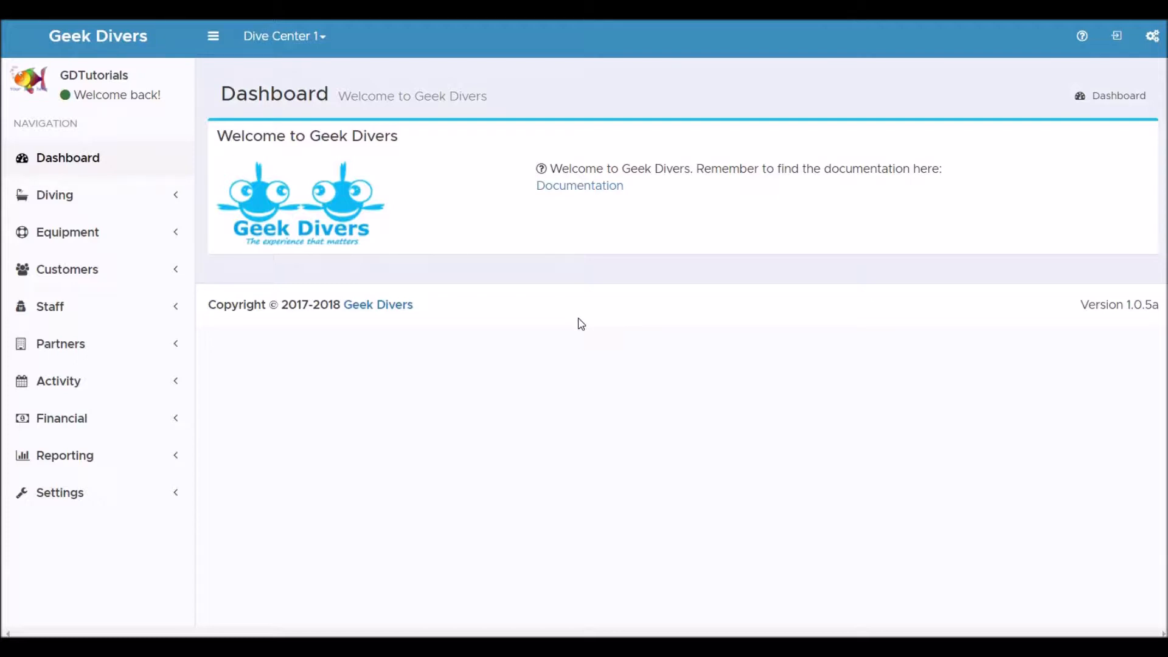
- Open a new staff member form and look through its Certifications, Equipment, Commissions/Salary, Payslip and Notes sections, returning to Personal Data
{"action": "left_click", "coordinate": [65, 307]}
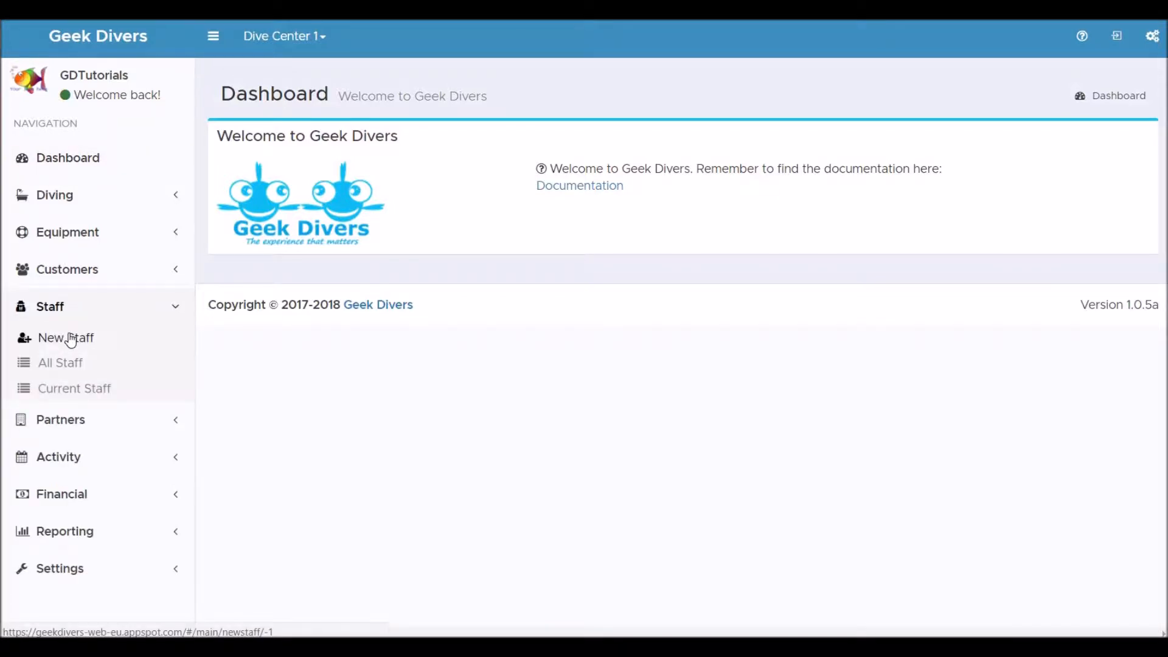
{"action": "left_click", "coordinate": [71, 340]}
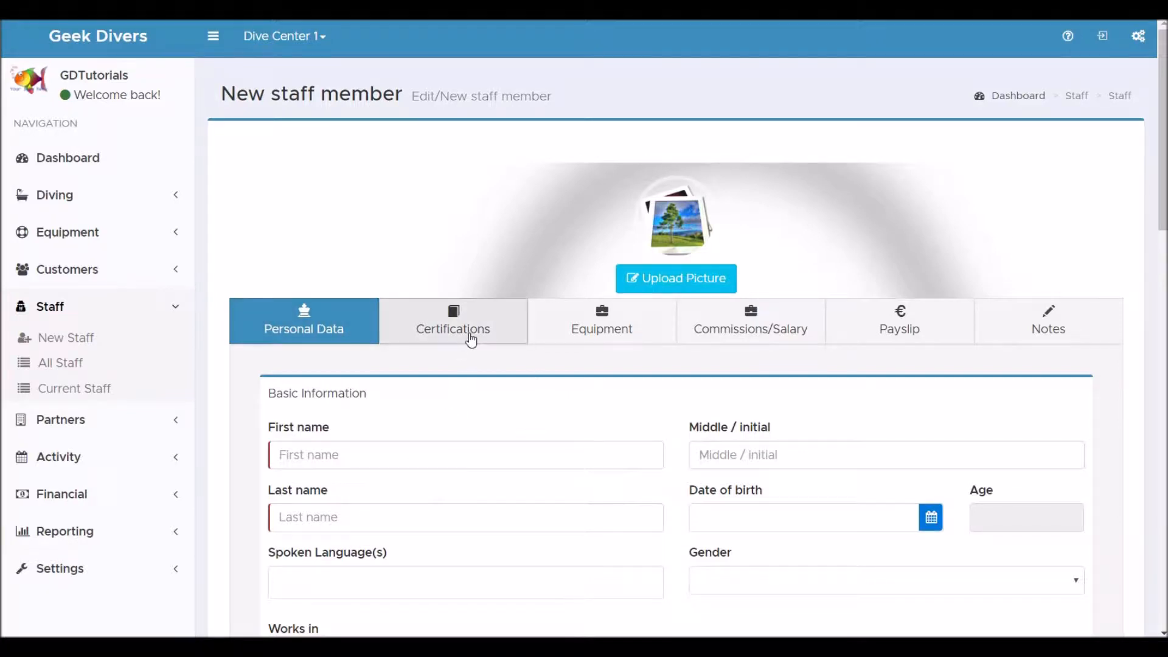
{"action": "left_click", "coordinate": [471, 338]}
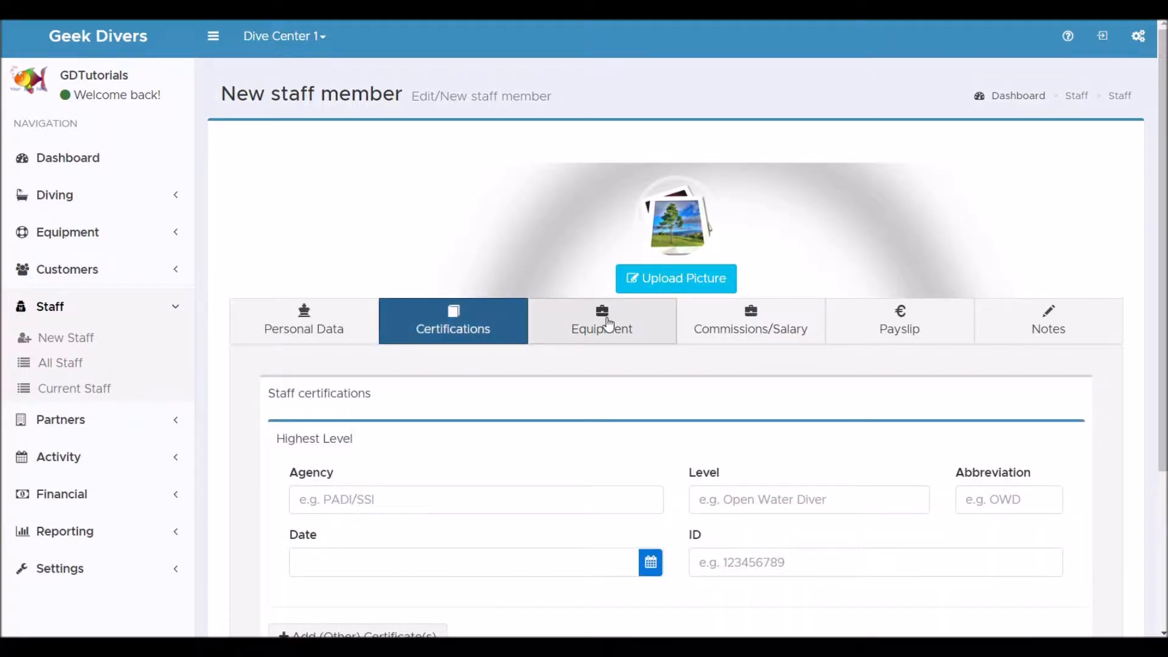
{"action": "left_click", "coordinate": [618, 327]}
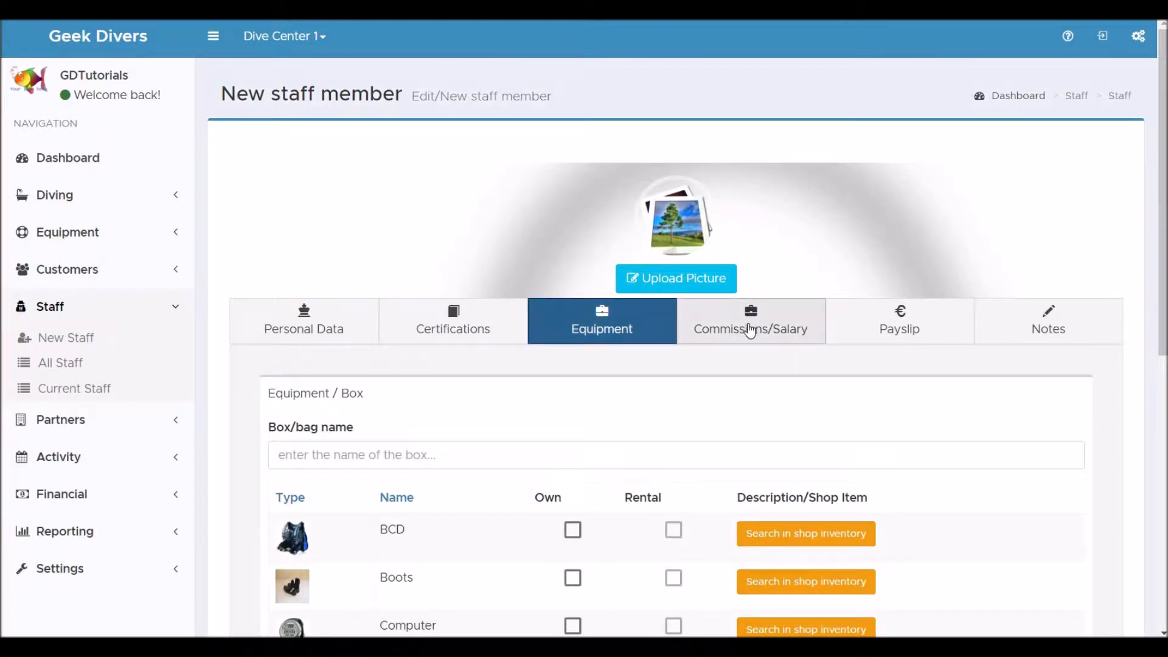
{"action": "left_click", "coordinate": [769, 331]}
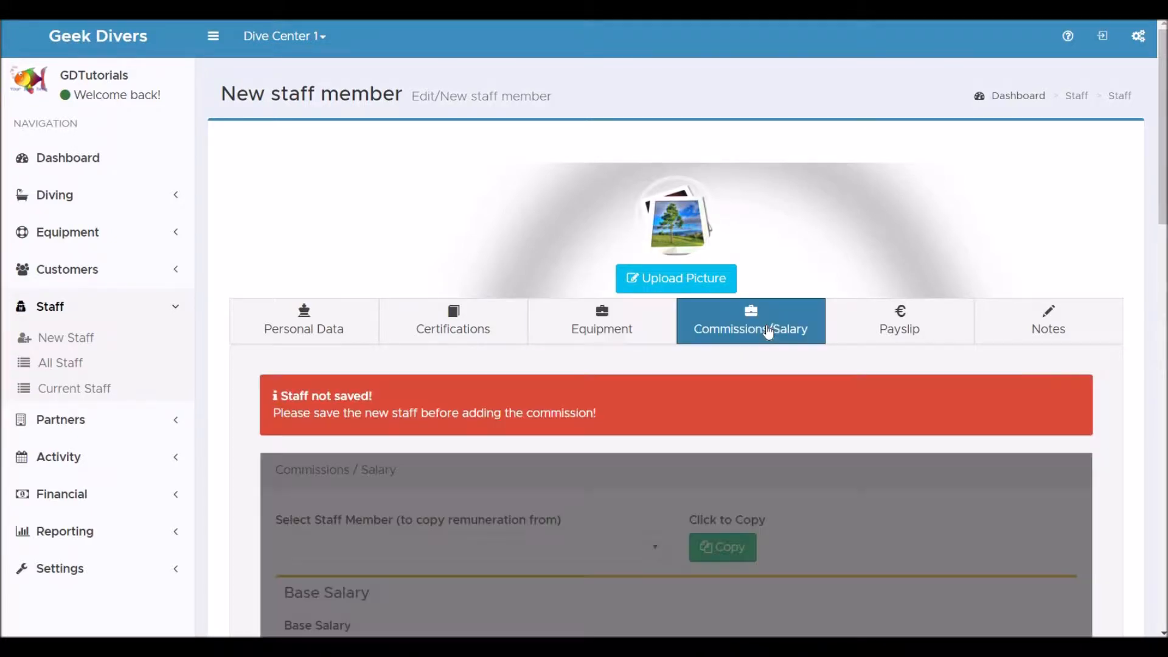
{"action": "left_click", "coordinate": [902, 318]}
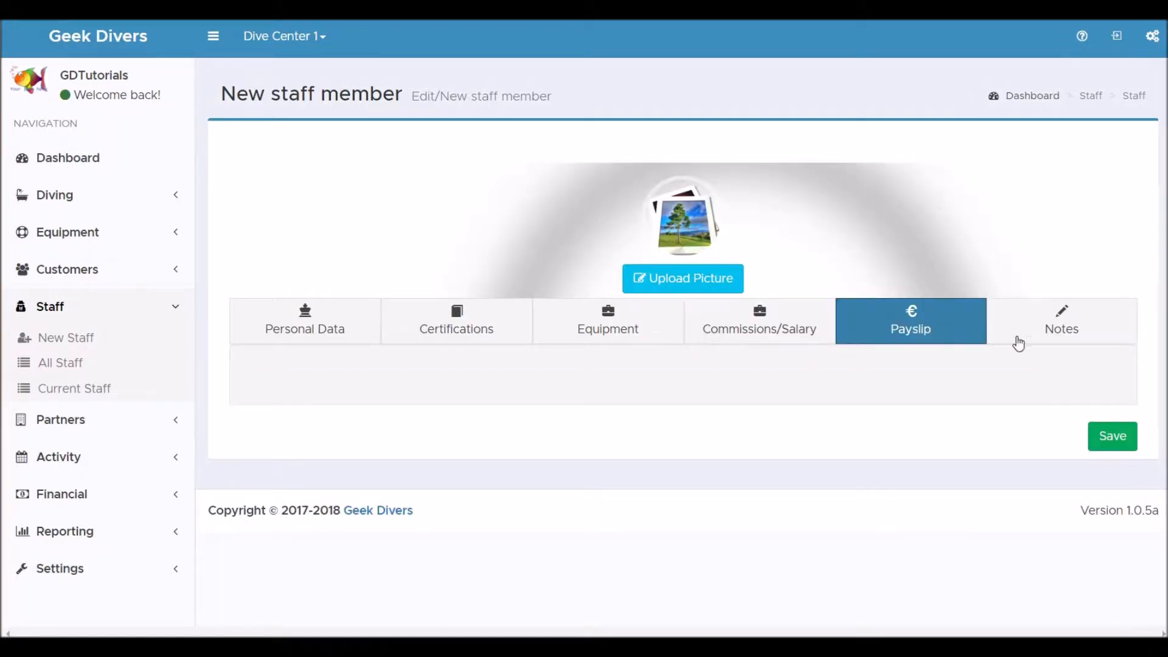
{"action": "left_click", "coordinate": [1077, 323]}
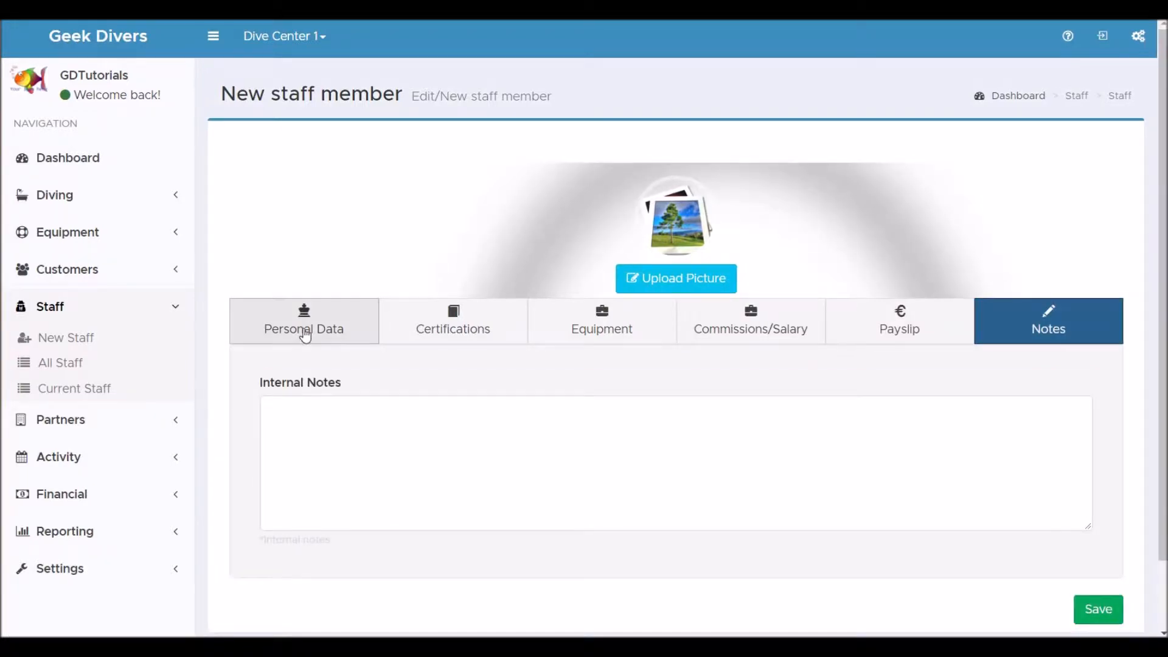
{"action": "left_click", "coordinate": [305, 336]}
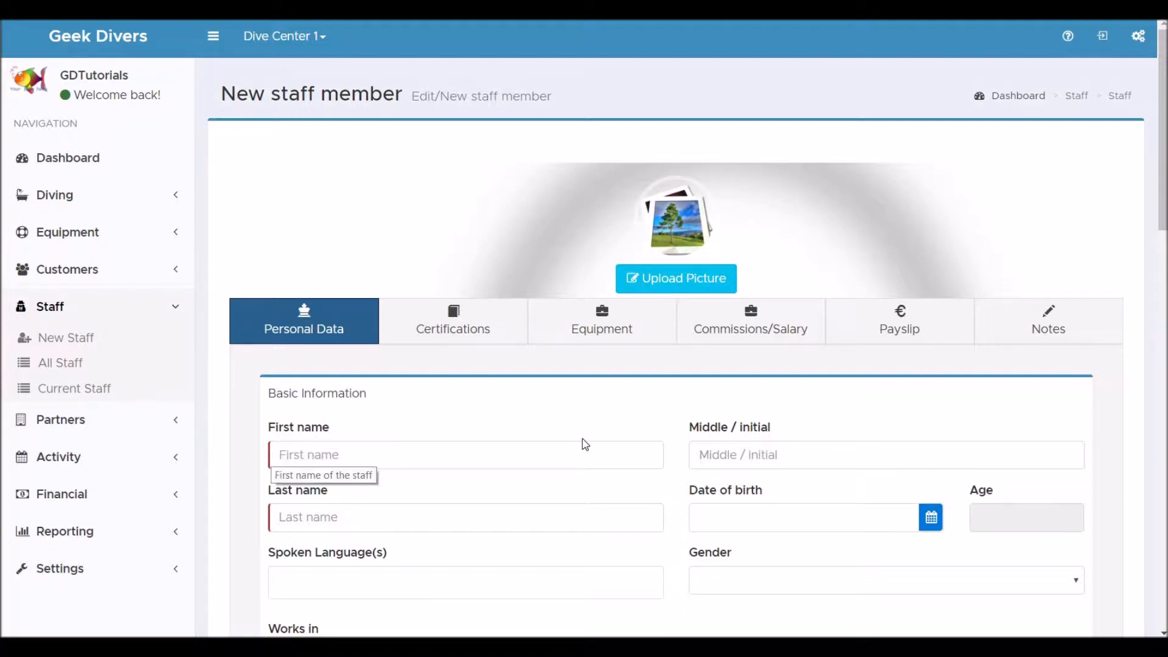
- Assign the new staff member to Dive Center 1 and mark them as both diving staff and crew
{"action": "scroll", "coordinate": [583, 439], "scroll_direction": "down", "scroll_amount": 3}
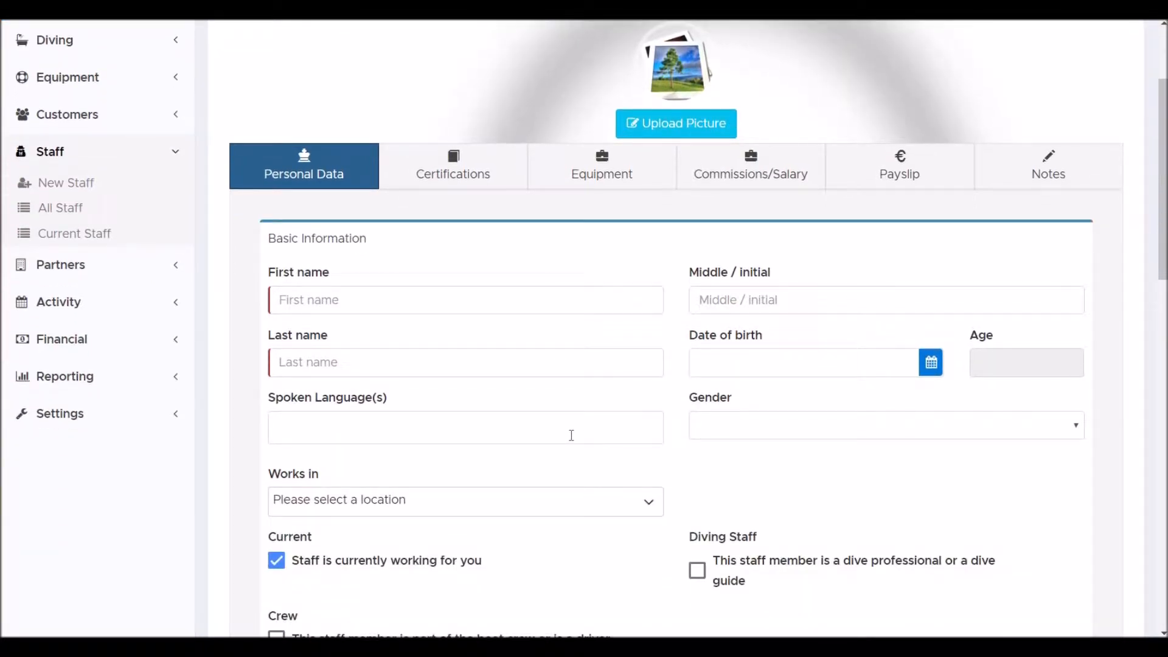
{"action": "scroll", "coordinate": [572, 435], "scroll_direction": "down", "scroll_amount": 2}
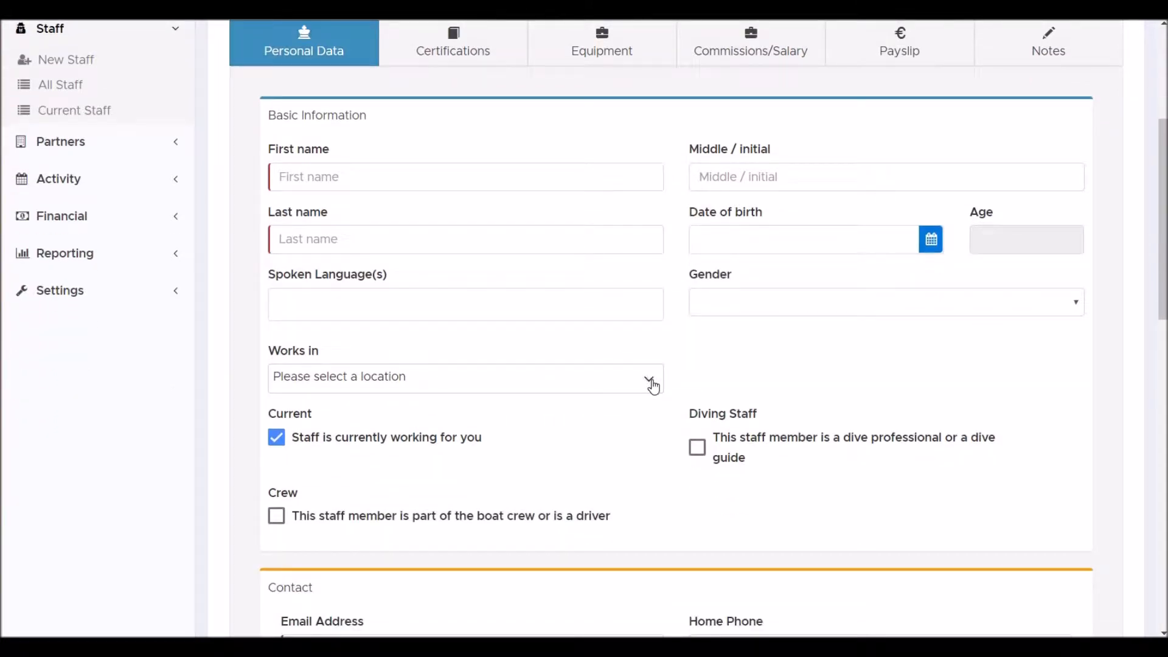
{"action": "left_click", "coordinate": [654, 386]}
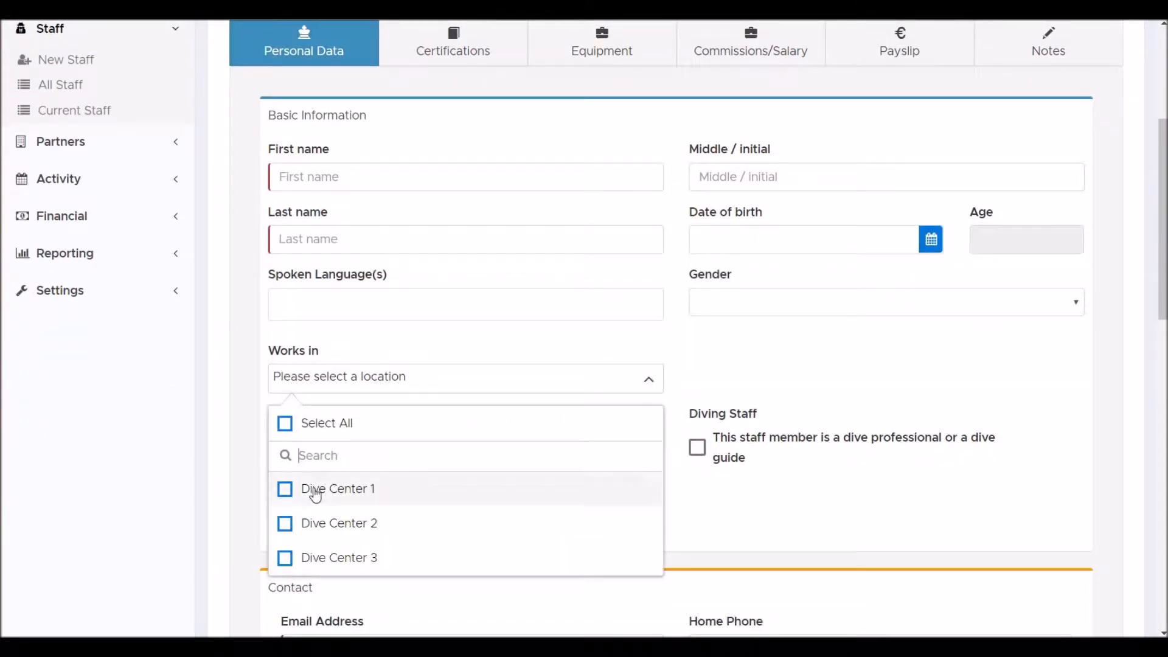
{"action": "left_click", "coordinate": [290, 495]}
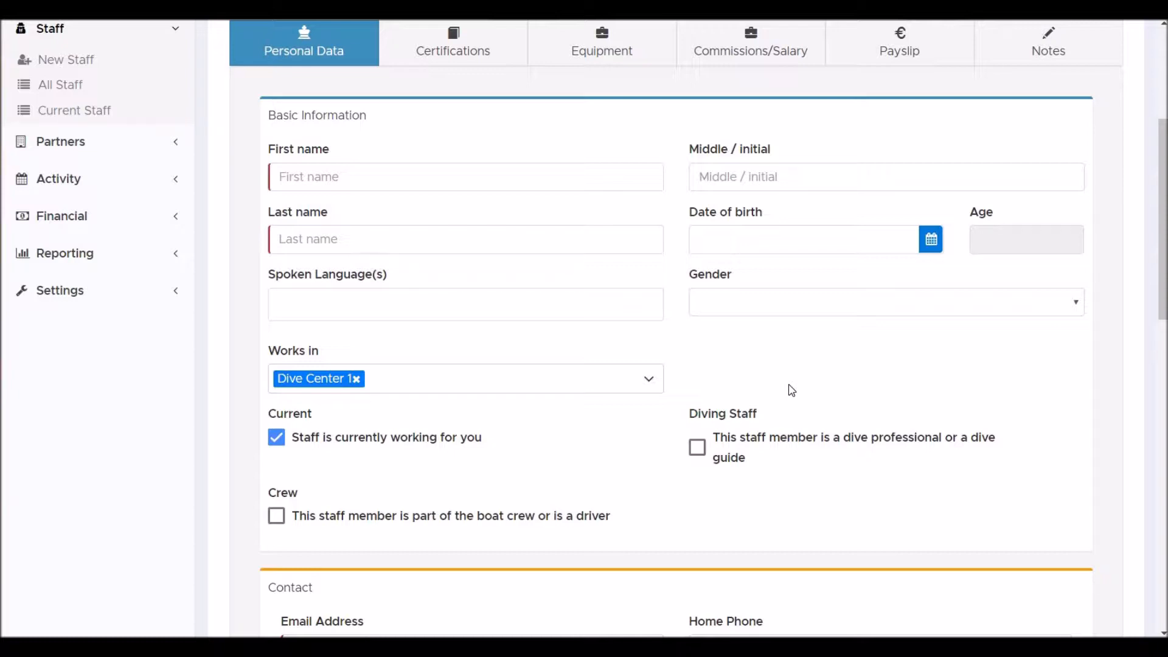
{"action": "left_click", "coordinate": [697, 449]}
{"action": "left_click", "coordinate": [276, 527]}
- Review the contact, address, insurance and emergency contact fields in the new staff member's personal data
{"action": "scroll", "coordinate": [358, 522], "scroll_direction": "down", "scroll_amount": 1}
{"action": "scroll", "coordinate": [357, 522], "scroll_direction": "down", "scroll_amount": 4}
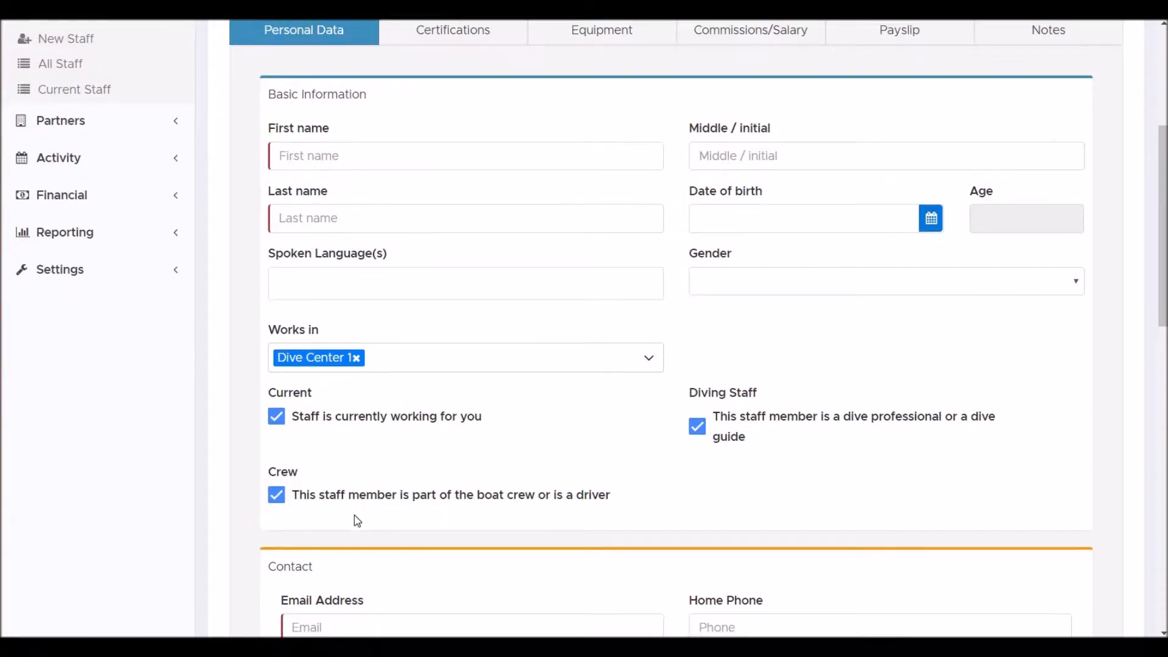
{"action": "scroll", "coordinate": [358, 522], "scroll_direction": "down", "scroll_amount": 3}
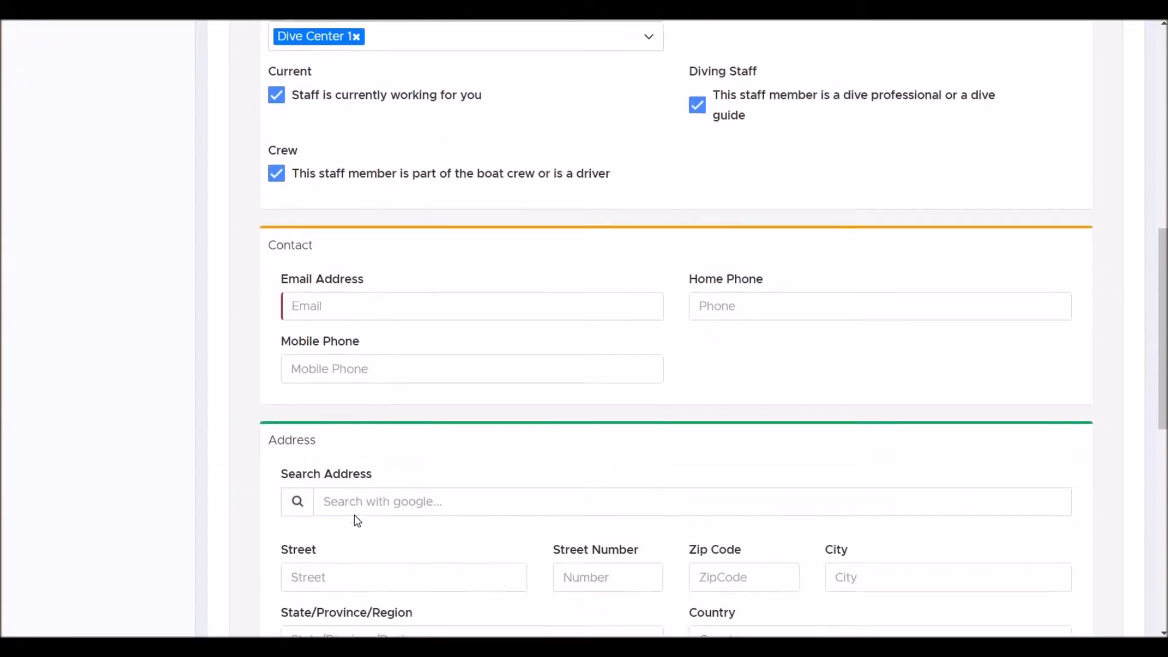
{"action": "scroll", "coordinate": [357, 521], "scroll_direction": "down", "scroll_amount": 5}
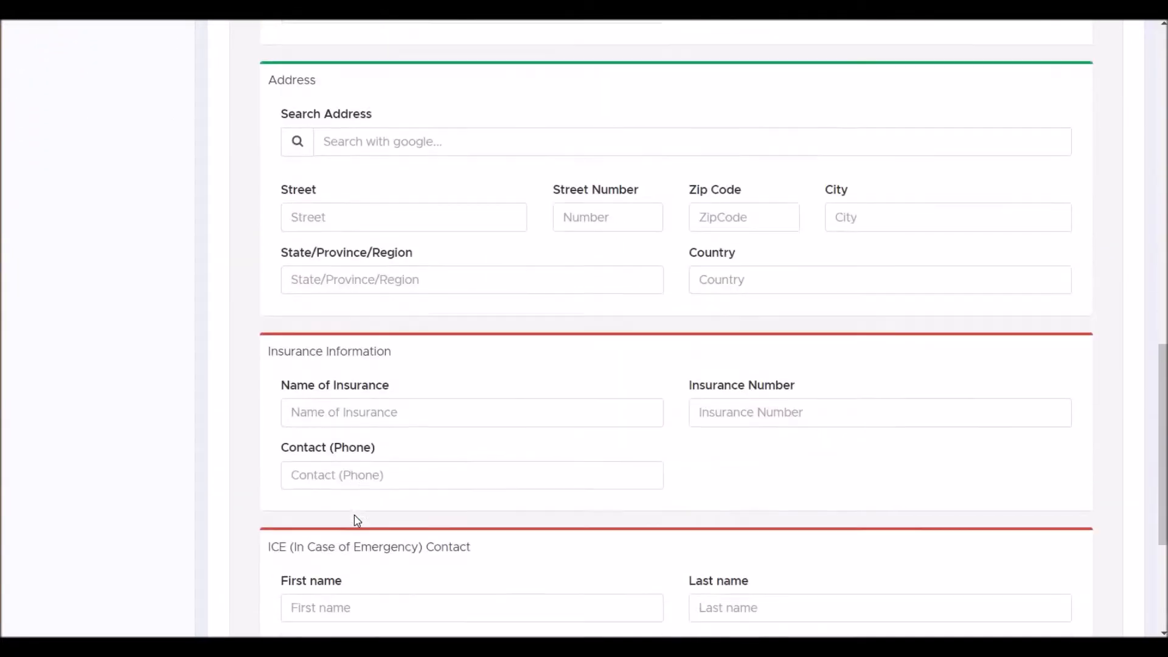
{"action": "scroll", "coordinate": [358, 522], "scroll_direction": "down", "scroll_amount": 4}
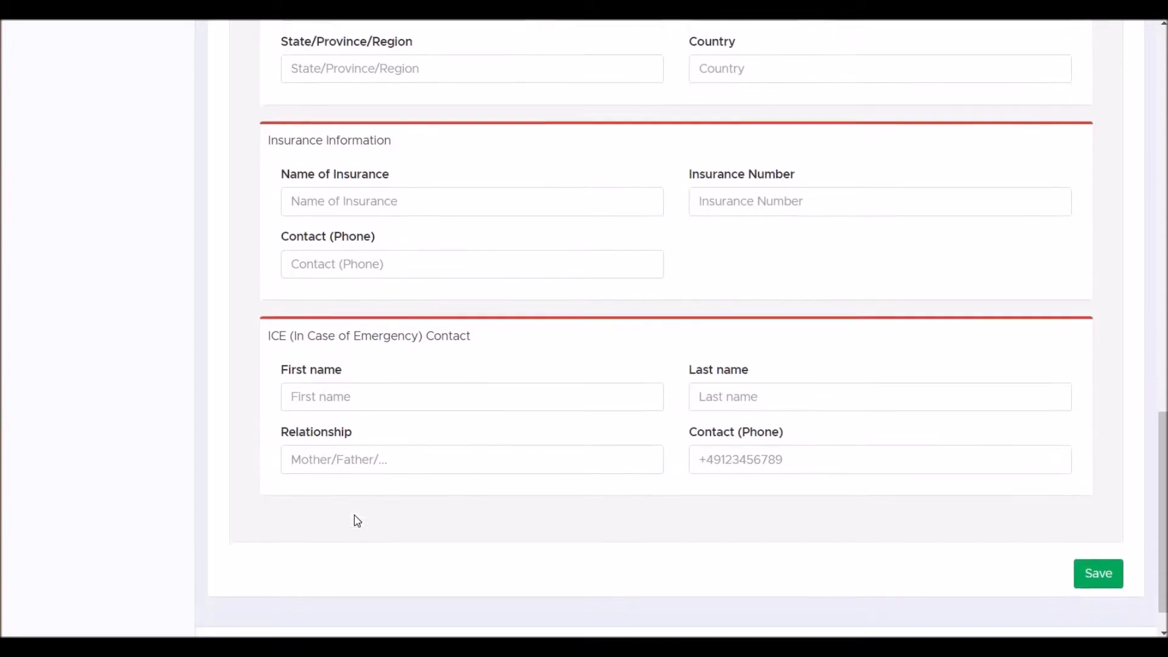
{"action": "scroll", "coordinate": [358, 521], "scroll_direction": "up", "scroll_amount": 10}
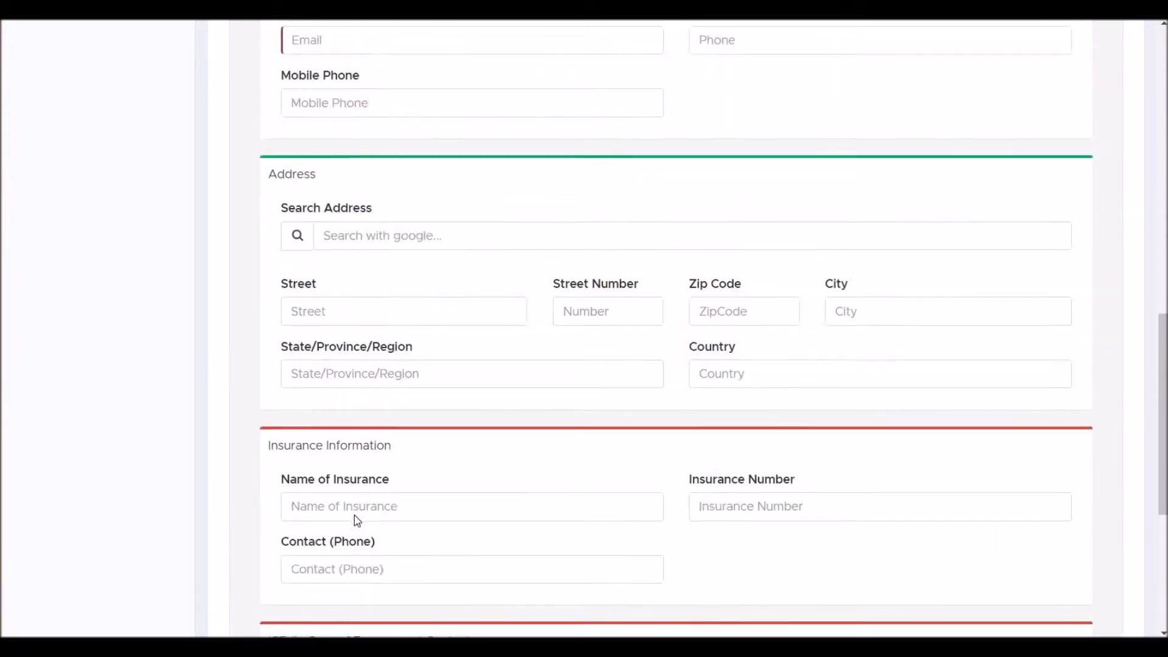
{"action": "scroll", "coordinate": [357, 522], "scroll_direction": "up", "scroll_amount": 10}
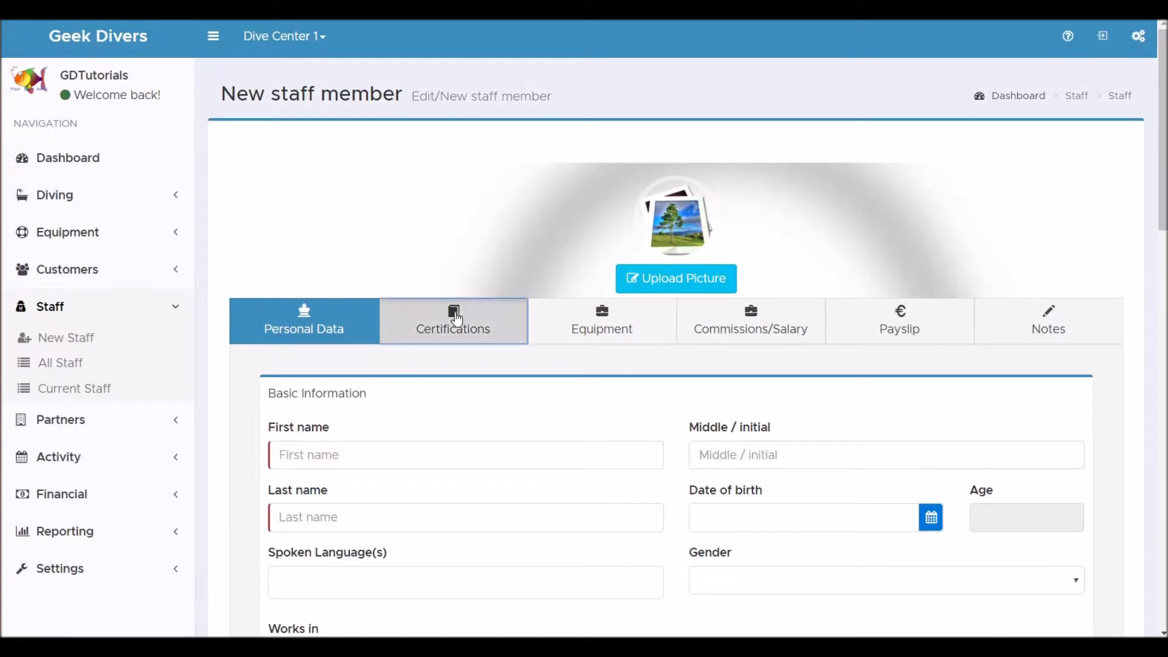
- Review the new staff member's certification fields, equipment list and Commissions/Salary section
{"action": "left_click", "coordinate": [458, 319]}
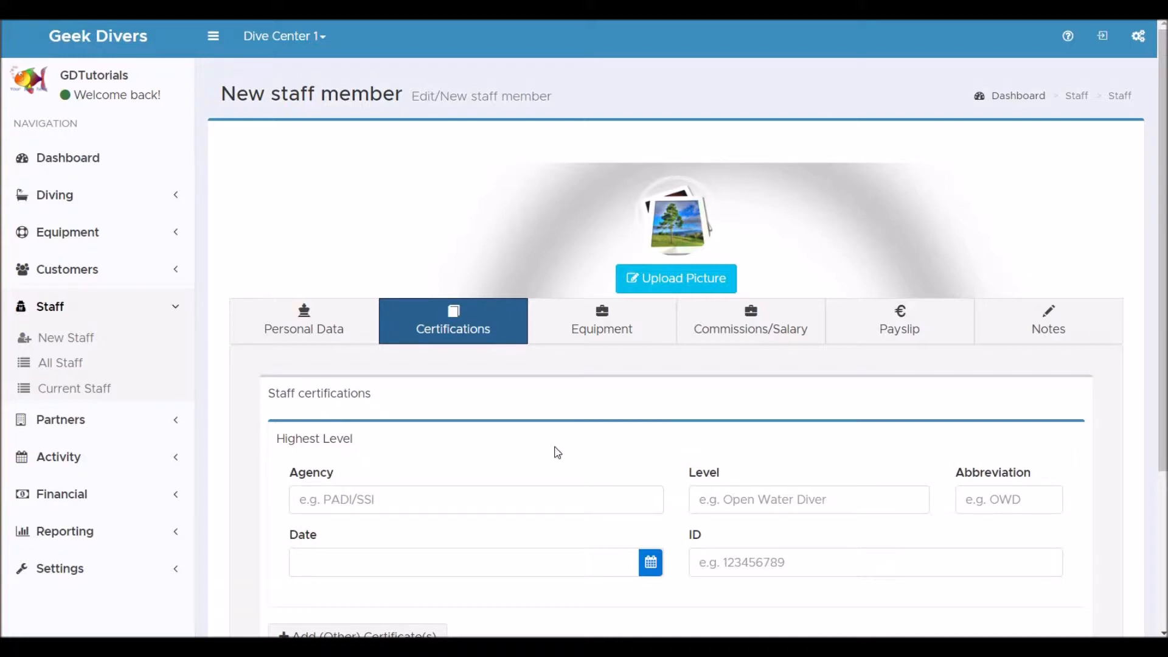
{"action": "scroll", "coordinate": [558, 452], "scroll_direction": "down", "scroll_amount": 4}
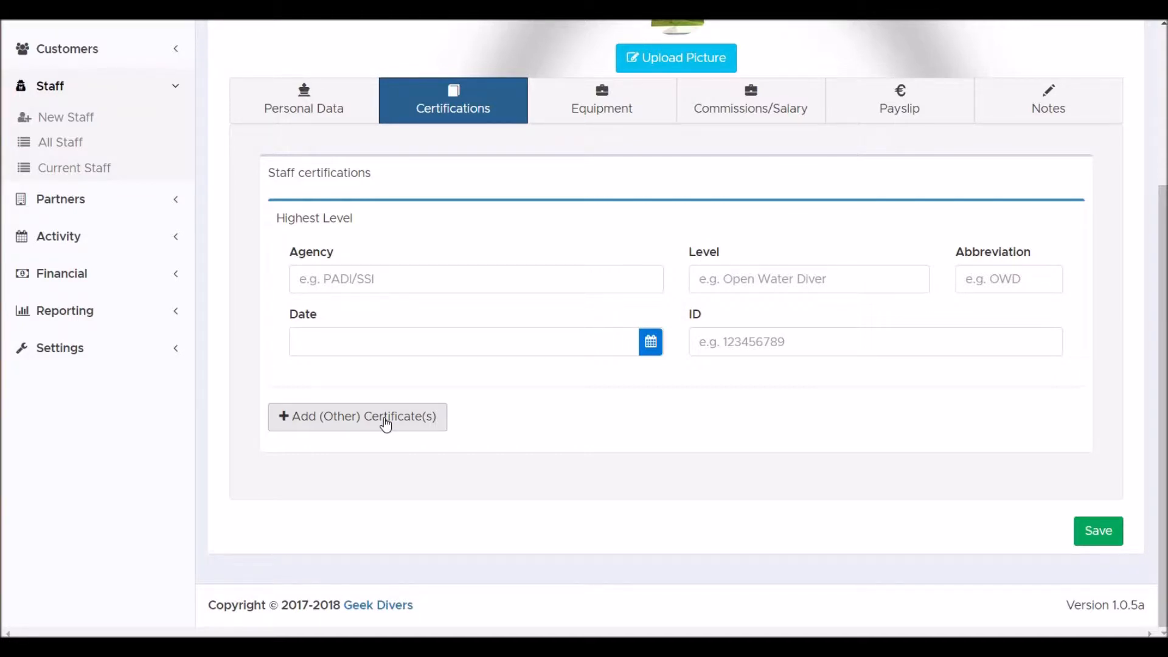
{"action": "left_click", "coordinate": [618, 107]}
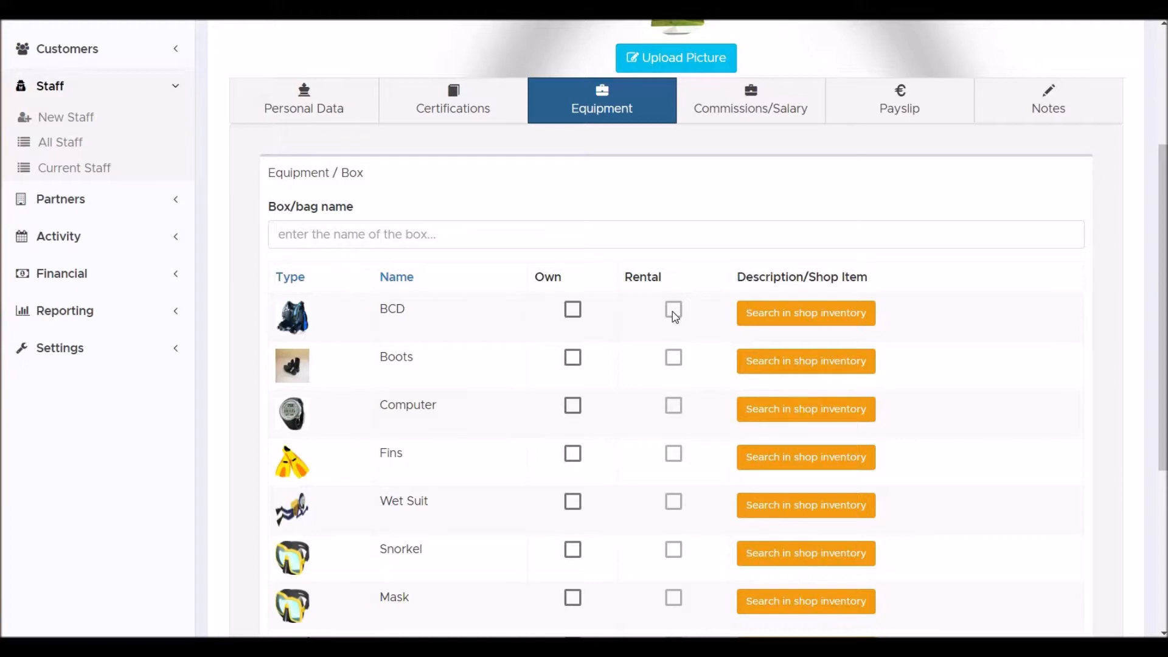
{"action": "left_click", "coordinate": [765, 112]}
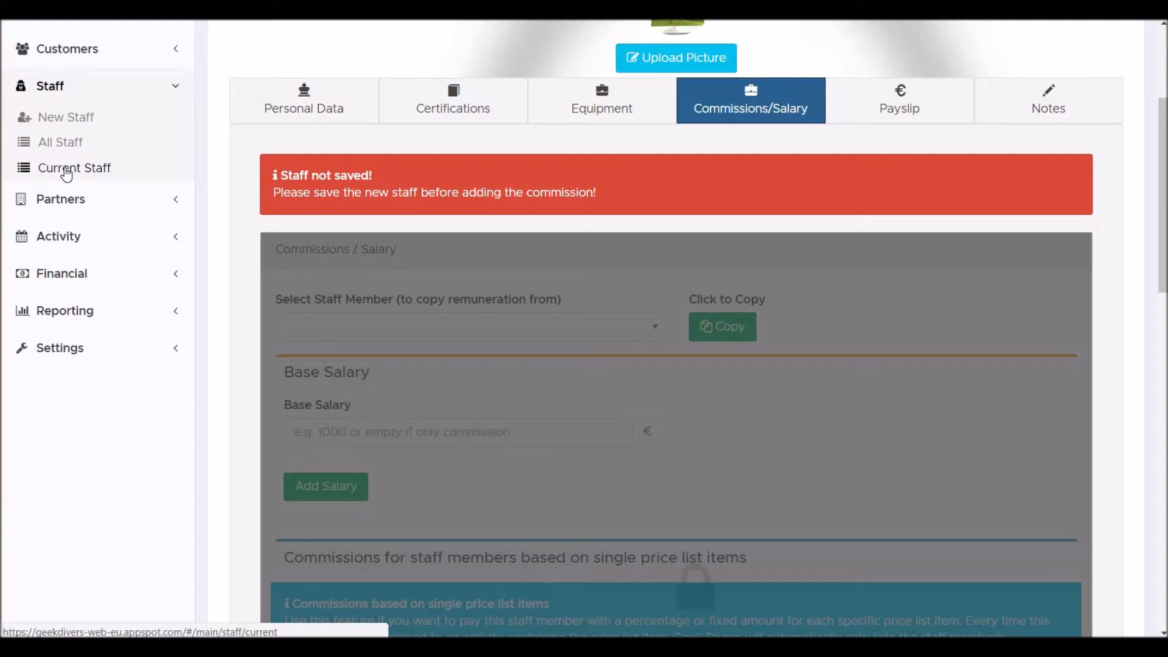
- Leave the unsaved form for the current staff list and open the first staff member's Commissions/Salary section
{"action": "left_click", "coordinate": [67, 170]}
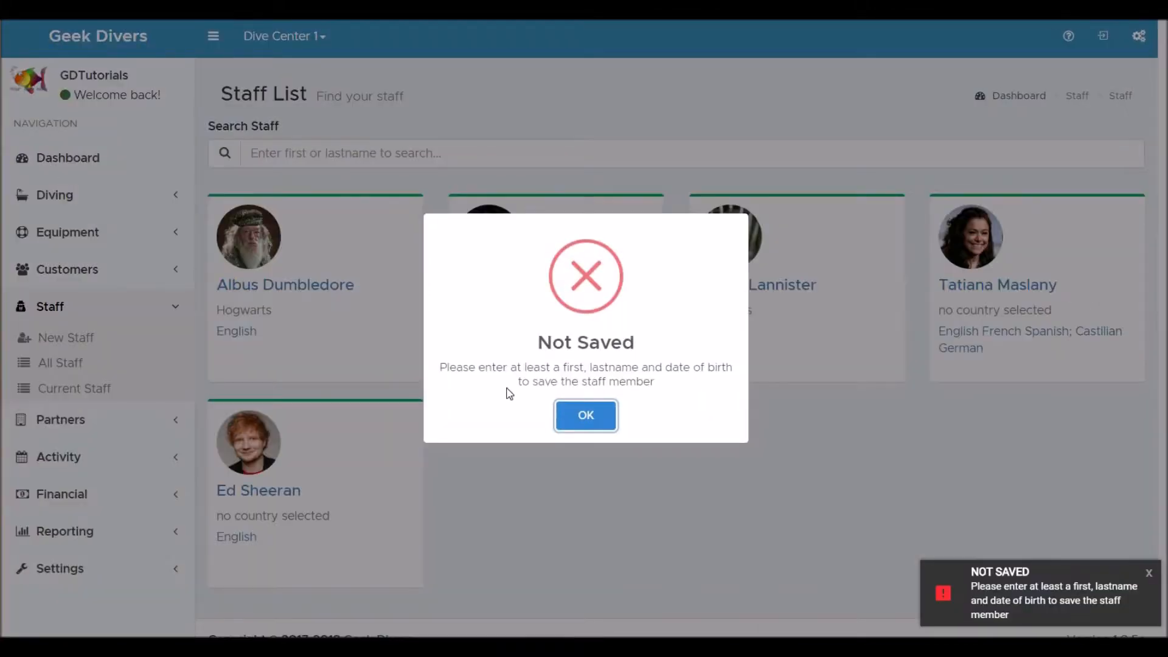
{"action": "left_click", "coordinate": [572, 421]}
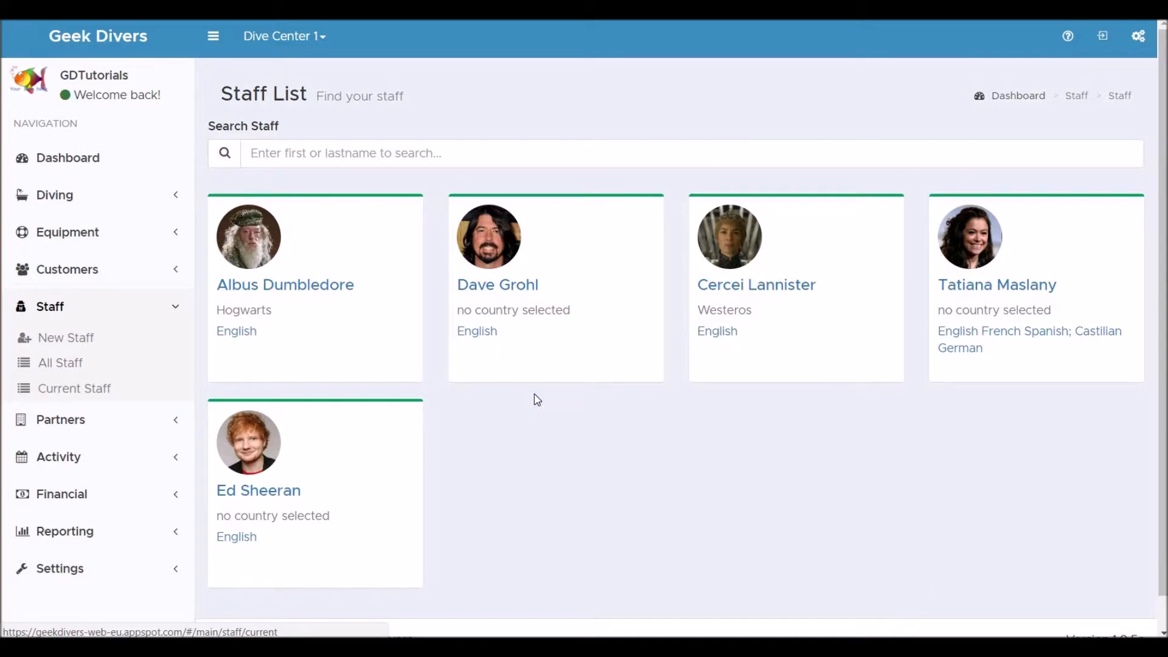
{"action": "left_click", "coordinate": [315, 295]}
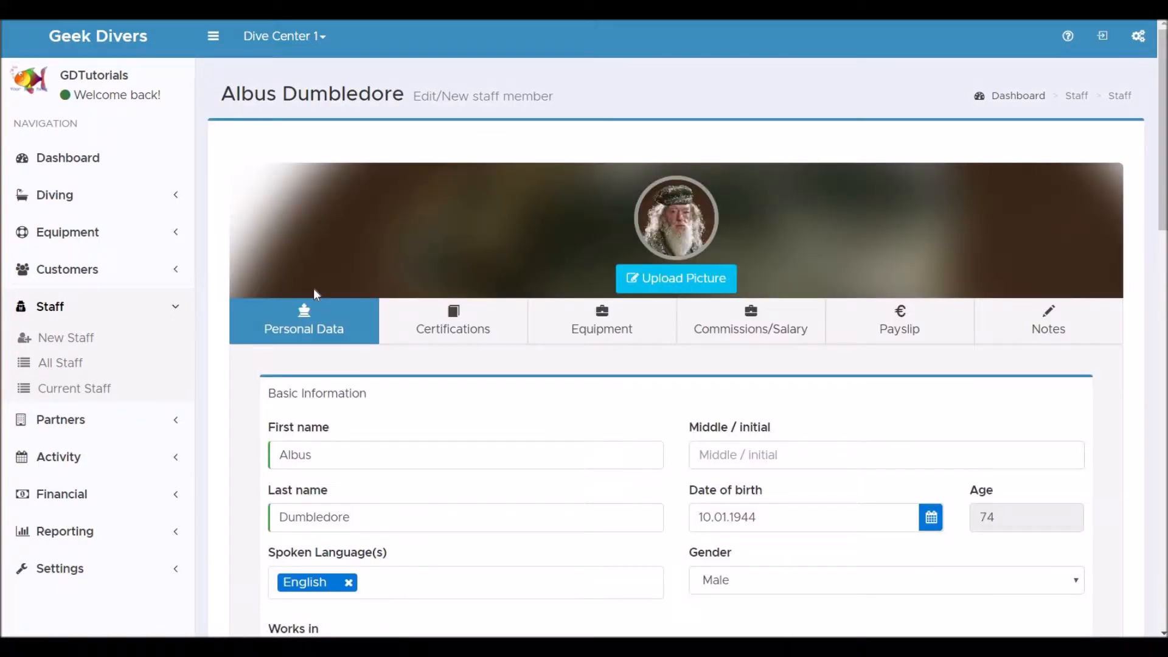
{"action": "left_click", "coordinate": [728, 329]}
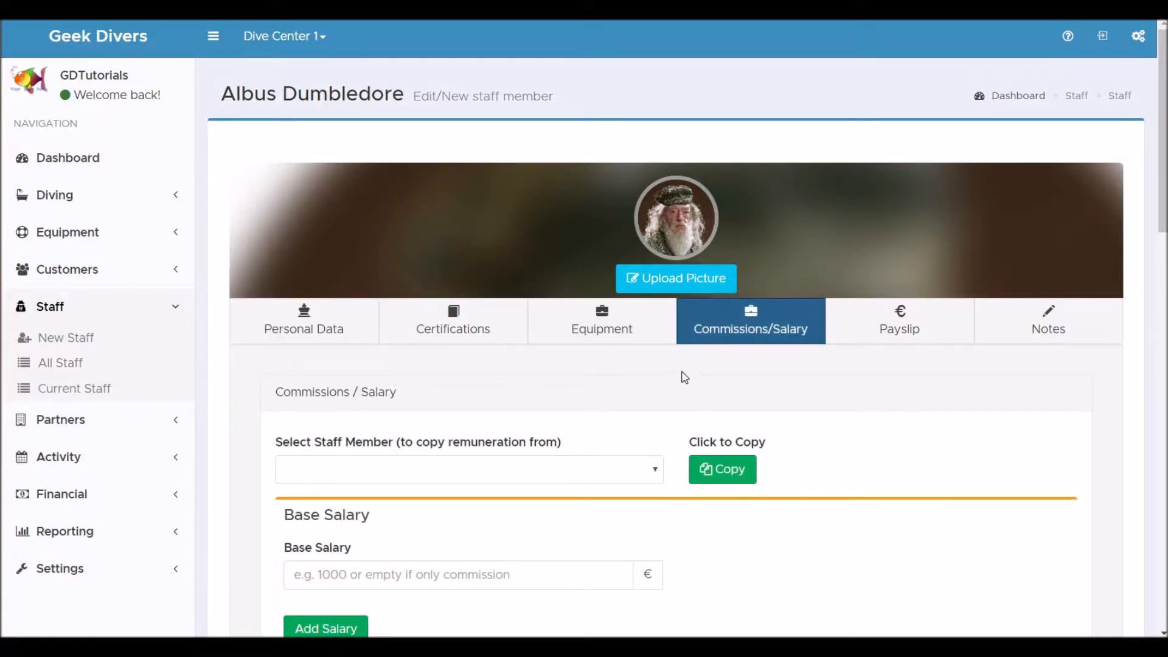
- Copy the remuneration from the first colleague offered in the staff member selection
{"action": "scroll", "coordinate": [851, 460], "scroll_direction": "down", "scroll_amount": 1}
{"action": "scroll", "coordinate": [852, 460], "scroll_direction": "down", "scroll_amount": 2}
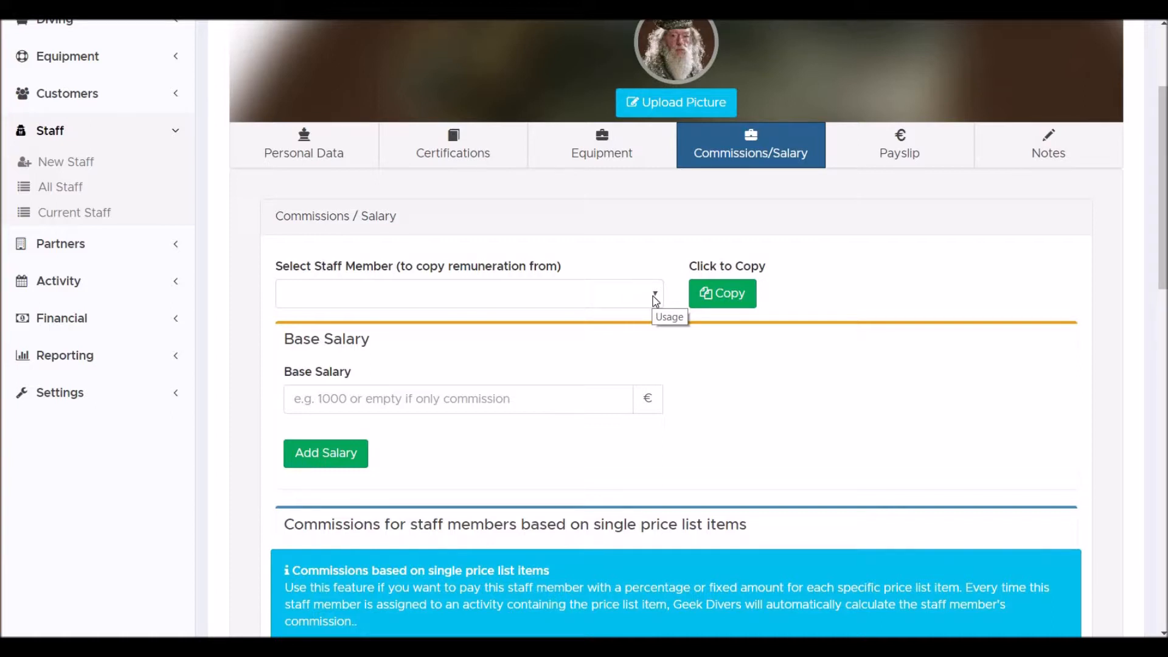
{"action": "left_click", "coordinate": [655, 301]}
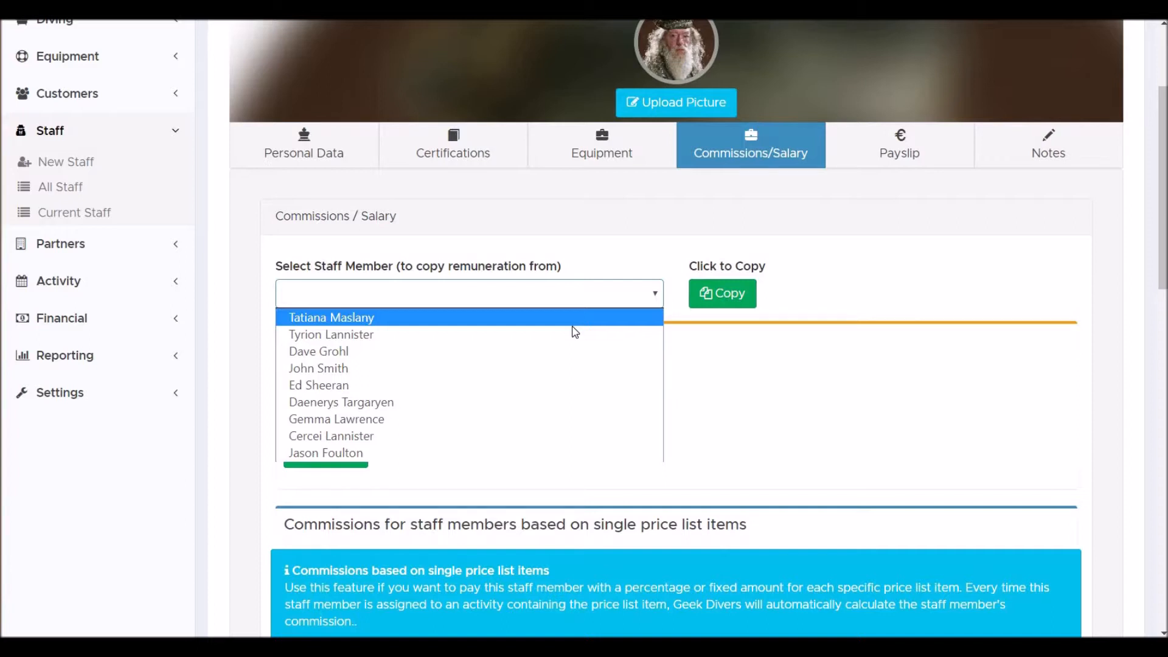
{"action": "left_click", "coordinate": [572, 324]}
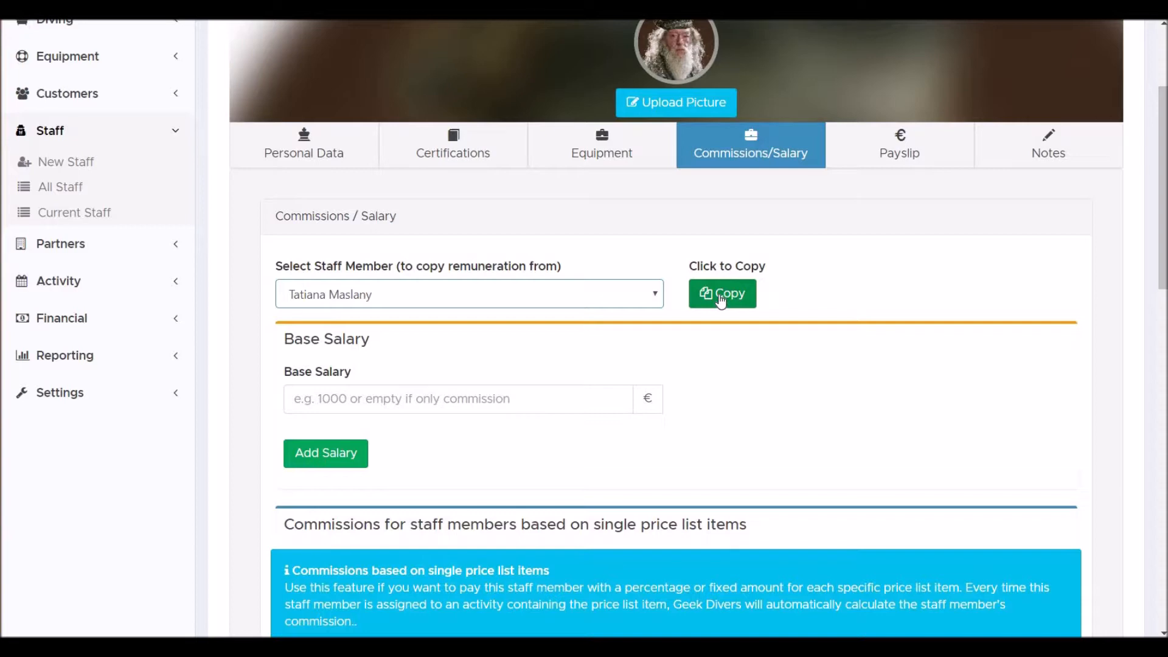
{"action": "left_click", "coordinate": [722, 298]}
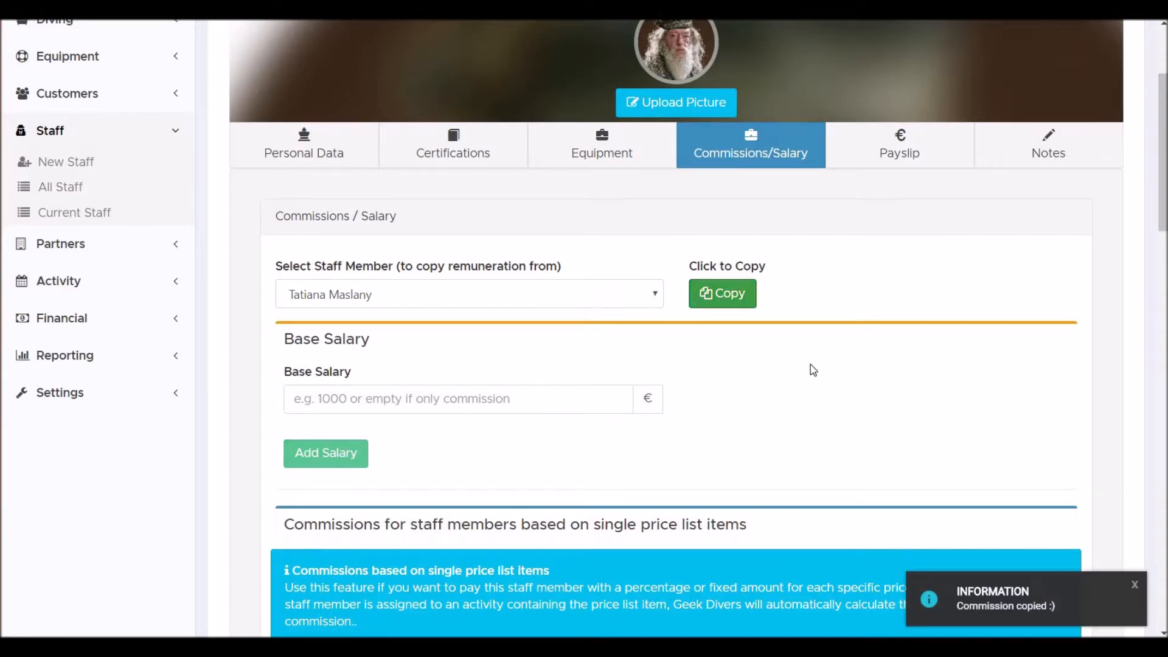
- Delete all the copied commissions and the base salary from the staff member's remuneration list and save the record
{"action": "scroll", "coordinate": [808, 358], "scroll_direction": "down", "scroll_amount": 10}
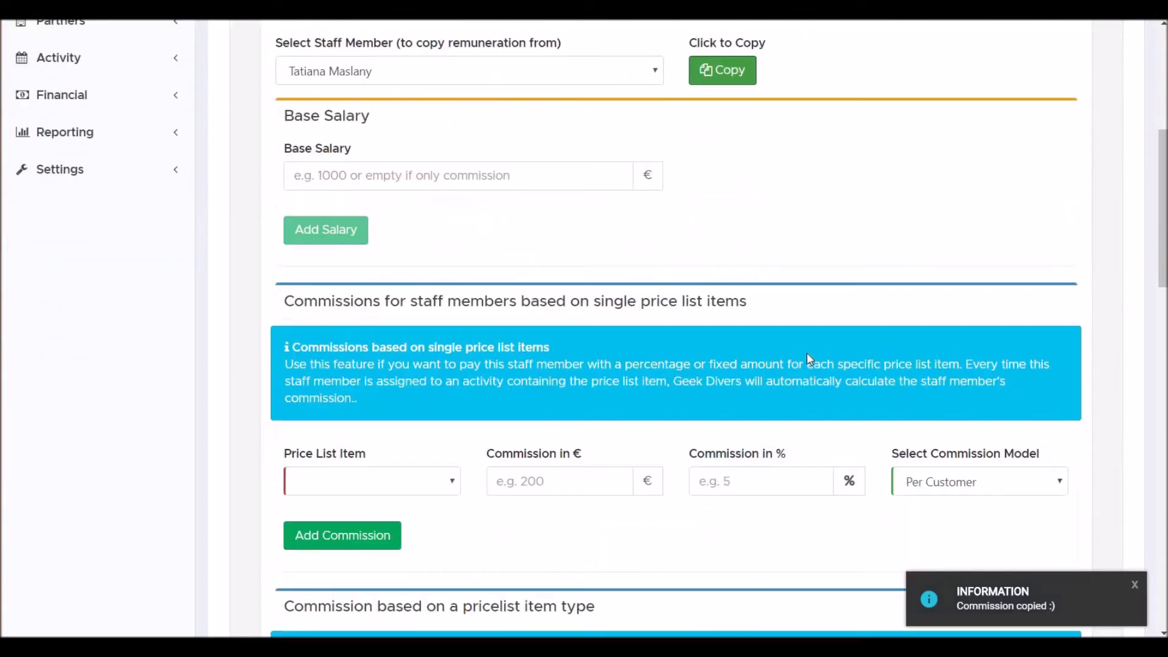
{"action": "scroll", "coordinate": [809, 358], "scroll_direction": "down", "scroll_amount": 10}
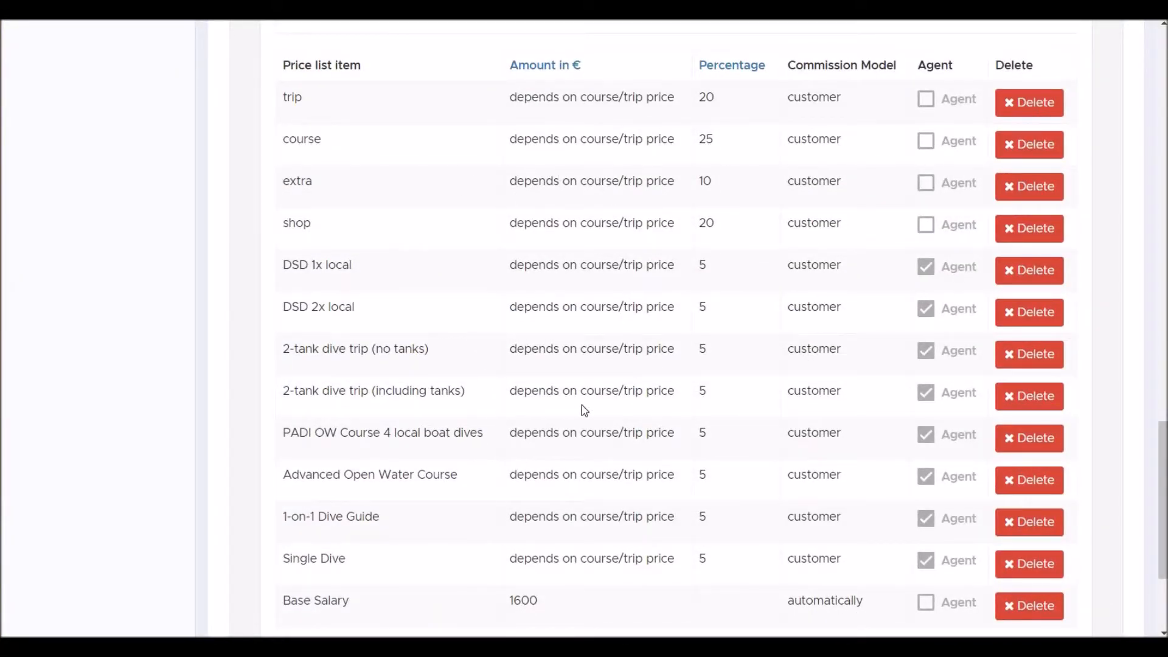
{"action": "scroll", "coordinate": [668, 433], "scroll_direction": "down", "scroll_amount": 3}
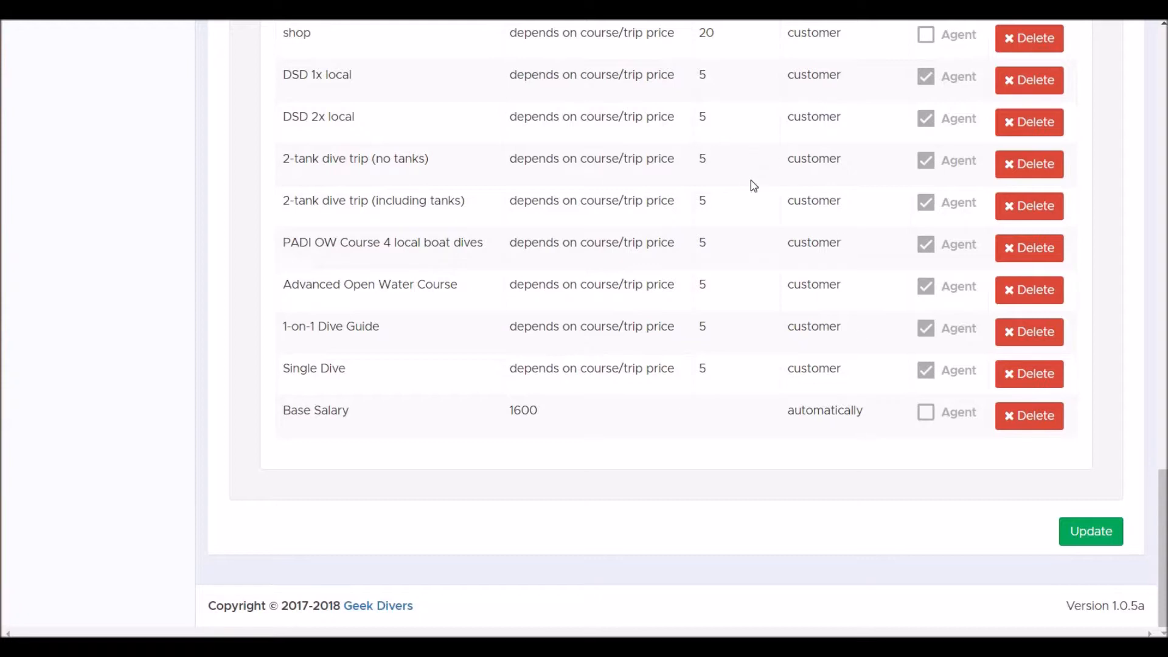
{"action": "left_click", "coordinate": [1027, 419]}
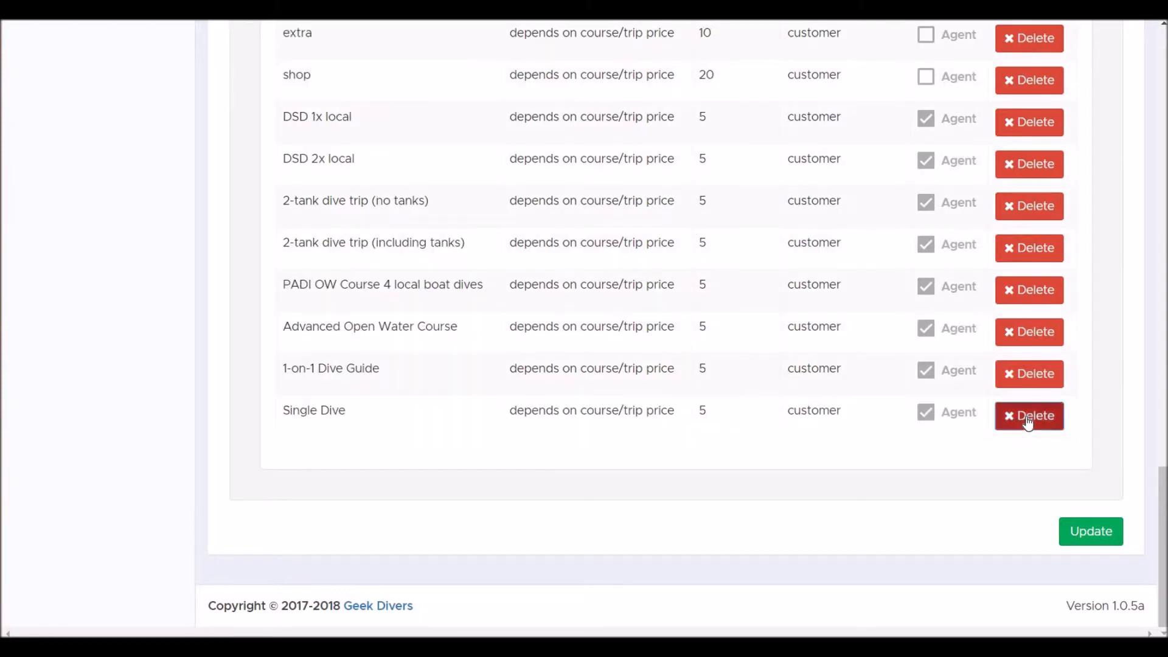
{"action": "left_click", "coordinate": [1027, 419]}
{"action": "left_click", "coordinate": [1027, 418]}
{"action": "left_click", "coordinate": [1027, 418]}
{"action": "left_click", "coordinate": [1027, 418]}
{"action": "left_click", "coordinate": [1027, 419]}
{"action": "left_click", "coordinate": [1027, 419]}
{"action": "left_click", "coordinate": [1027, 418]}
{"action": "left_click", "coordinate": [1027, 419]}
{"action": "left_click", "coordinate": [1027, 418]}
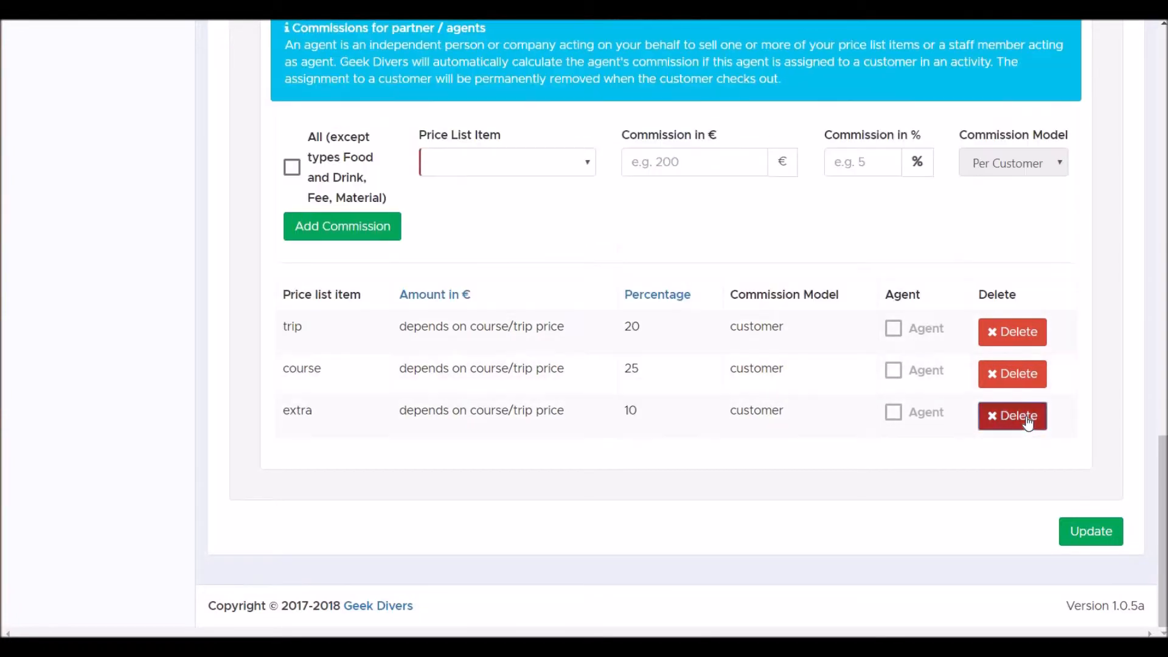
{"action": "left_click", "coordinate": [1027, 419]}
{"action": "left_click", "coordinate": [1027, 419]}
{"action": "left_click", "coordinate": [1027, 419]}
{"action": "left_click", "coordinate": [1091, 531]}
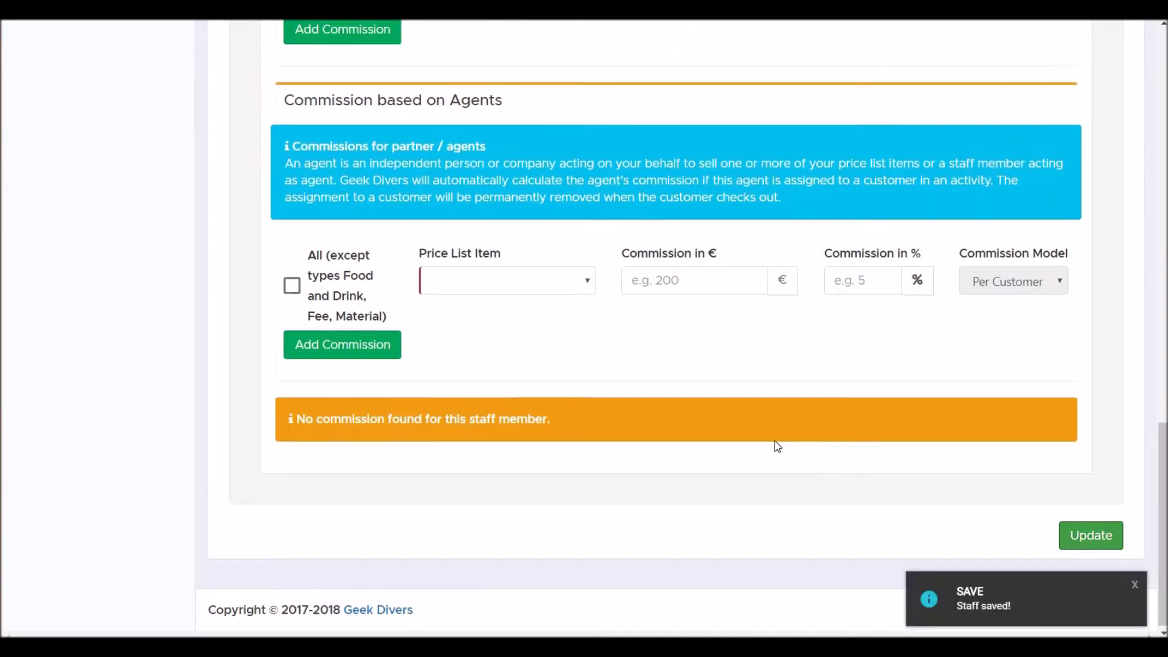
- Add a base salary of 1200 € for the staff member and check it in the remuneration list
{"action": "scroll", "coordinate": [775, 444], "scroll_direction": "up", "scroll_amount": 15}
{"action": "scroll", "coordinate": [775, 443], "scroll_direction": "up", "scroll_amount": 3}
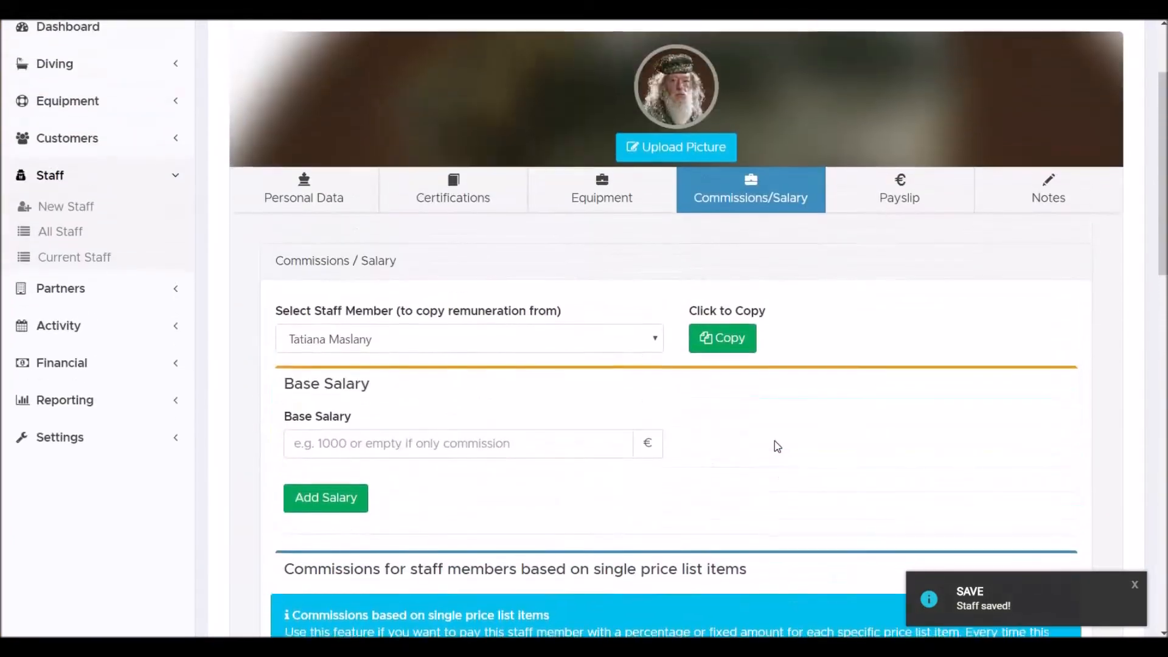
{"action": "scroll", "coordinate": [775, 441], "scroll_direction": "down", "scroll_amount": 1}
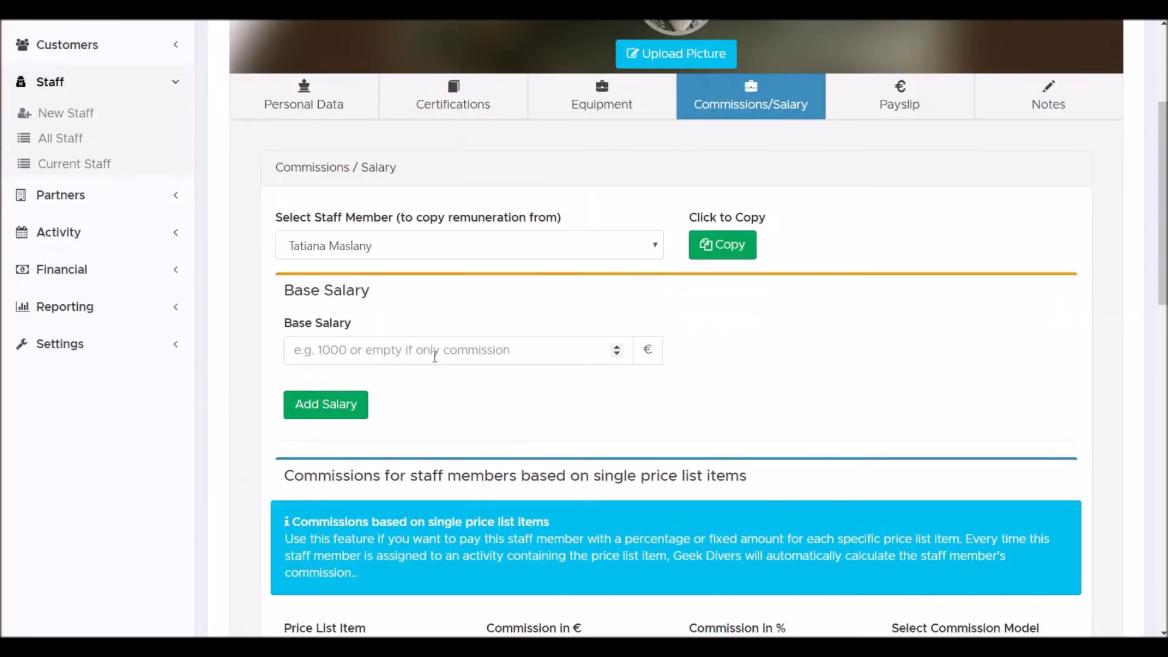
{"action": "left_click", "coordinate": [435, 356]}
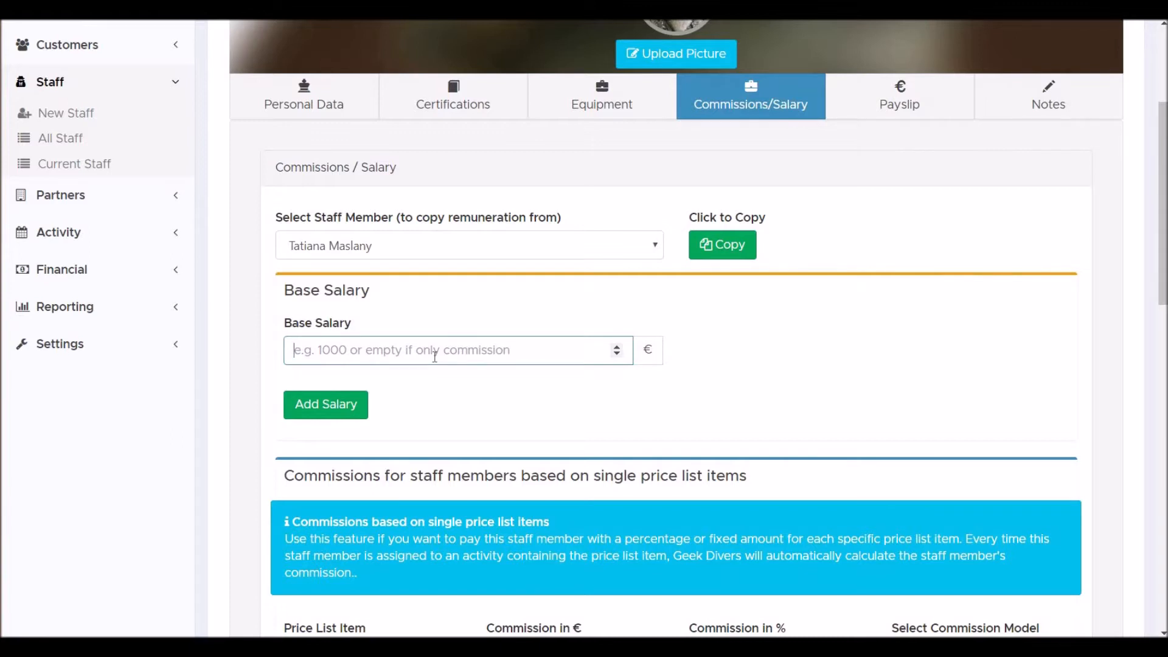
{"action": "type", "text": "1200"}
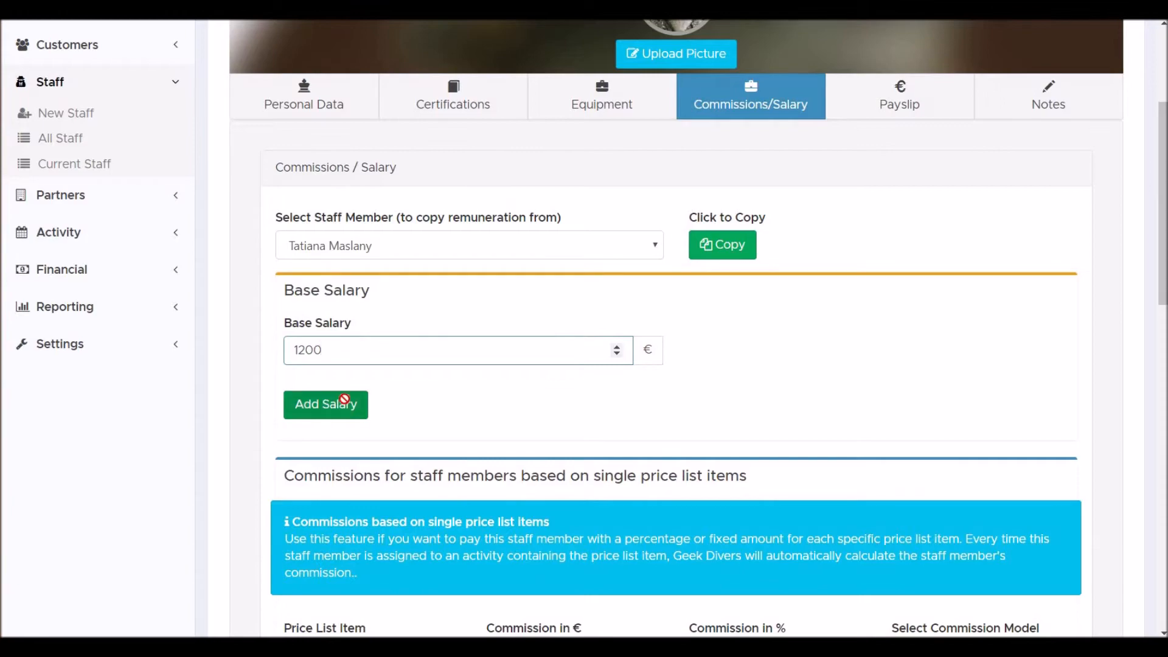
{"action": "left_click", "coordinate": [344, 402]}
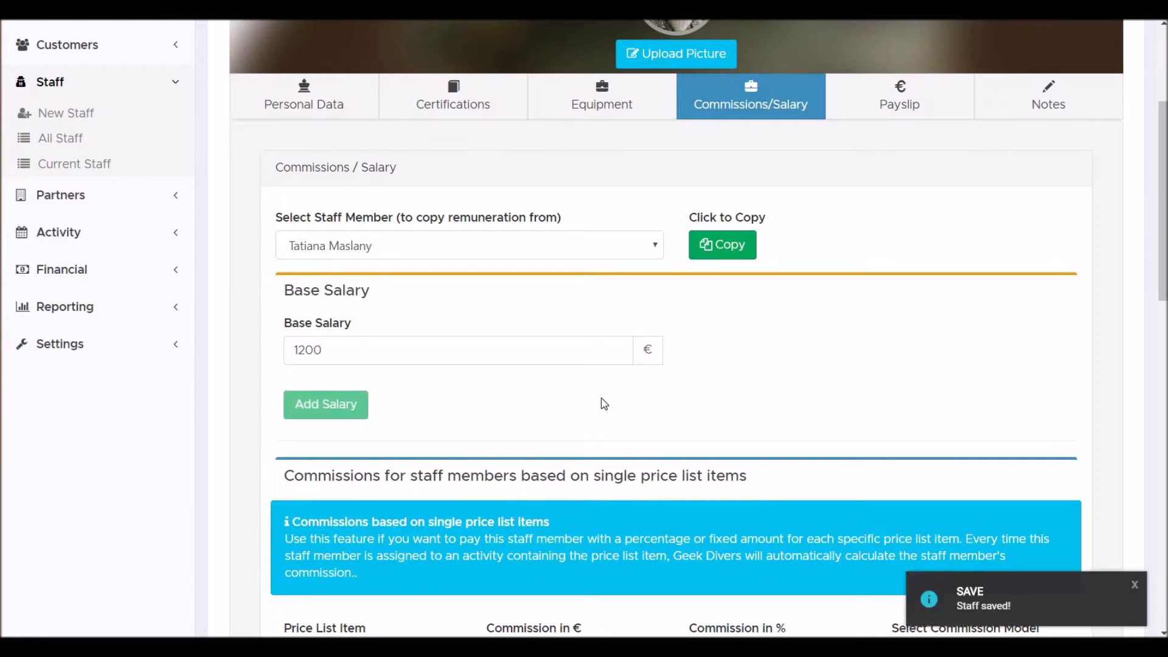
{"action": "scroll", "coordinate": [604, 404], "scroll_direction": "down", "scroll_amount": 15}
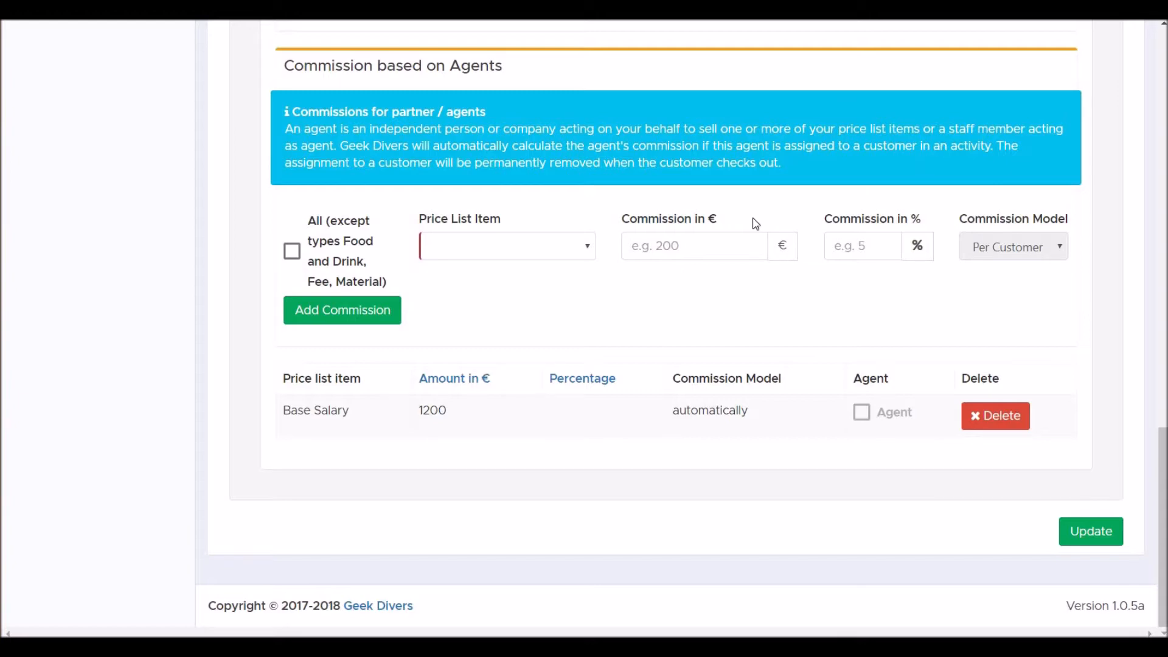
- Add a 25 % per-customer commission for the price list item type Course and check the remuneration list
{"action": "scroll", "coordinate": [754, 223], "scroll_direction": "up", "scroll_amount": 15}
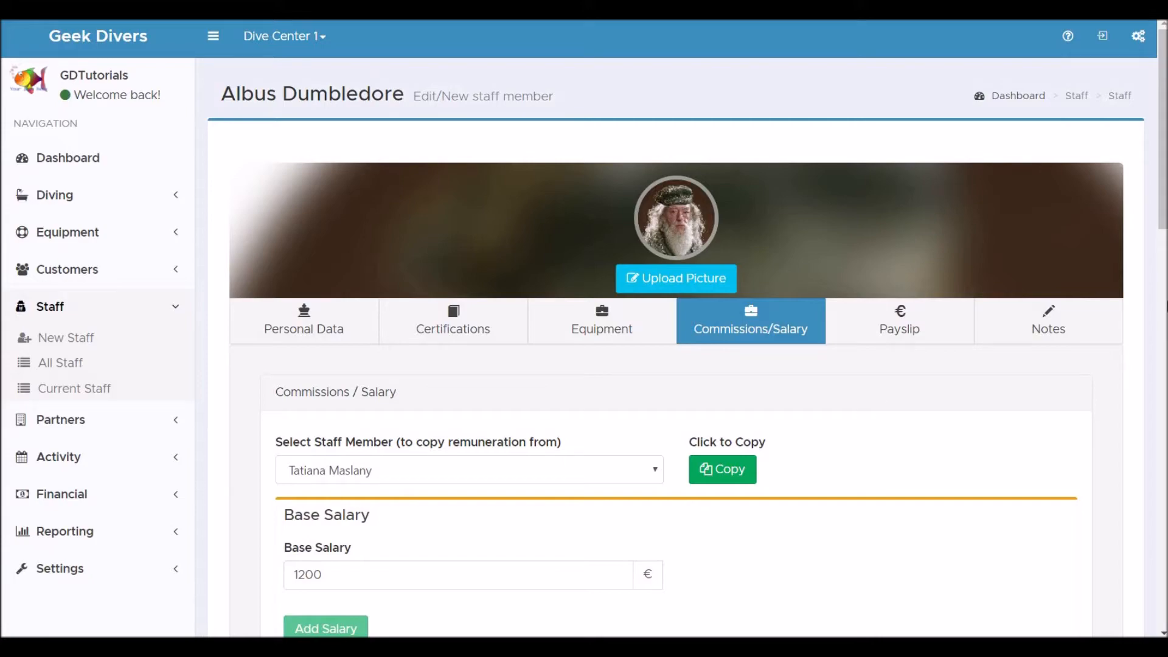
{"action": "scroll", "coordinate": [238, 412], "scroll_direction": "down", "scroll_amount": 10}
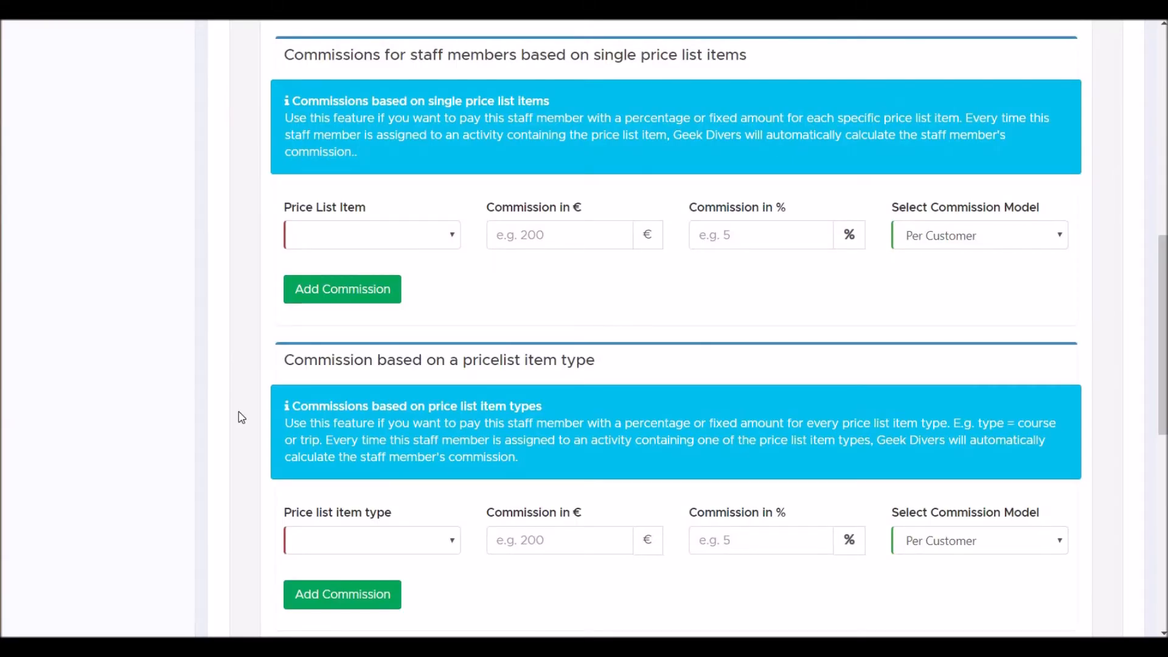
{"action": "left_click", "coordinate": [452, 544]}
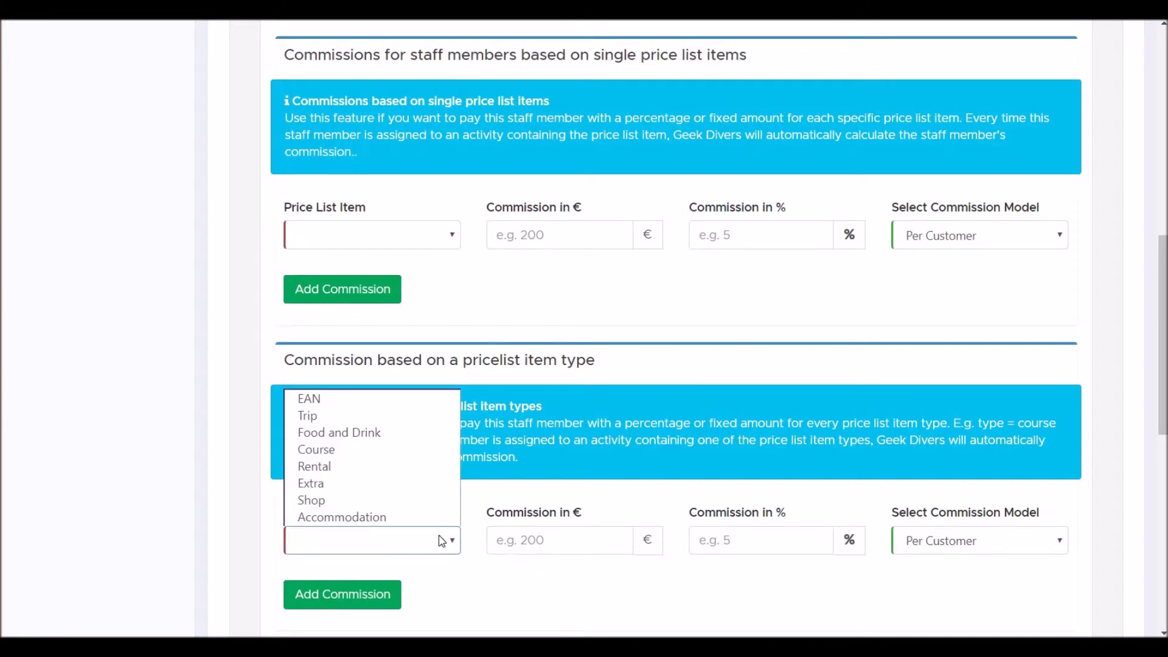
{"action": "left_click", "coordinate": [364, 458]}
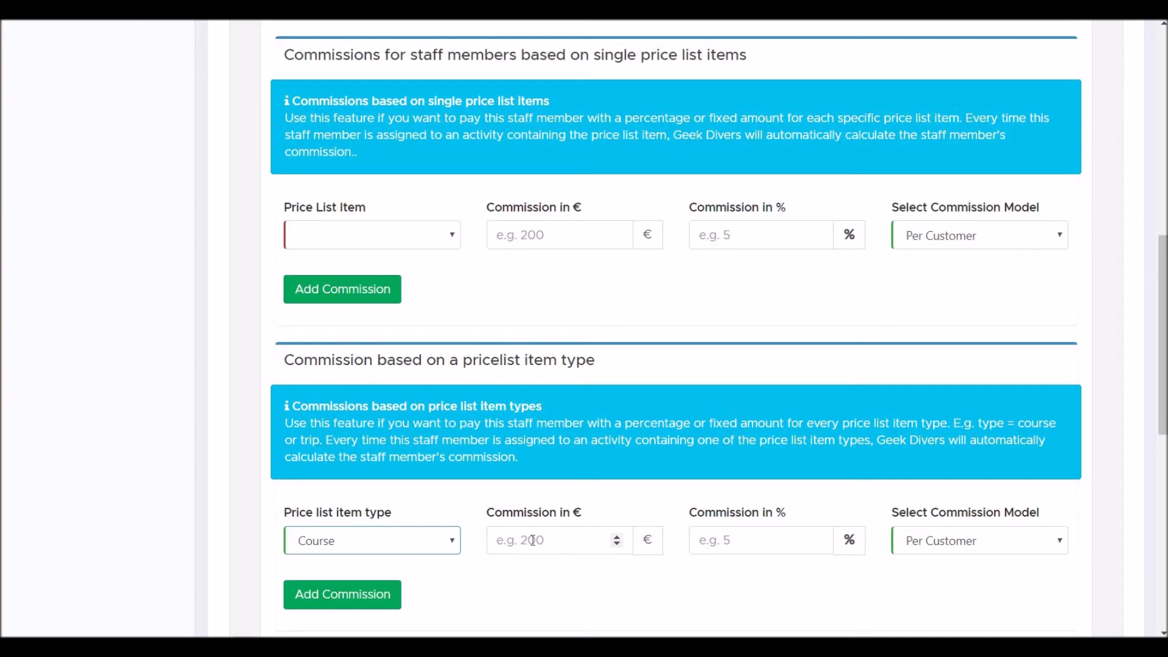
{"action": "left_click", "coordinate": [737, 538]}
{"action": "type", "text": "25"}
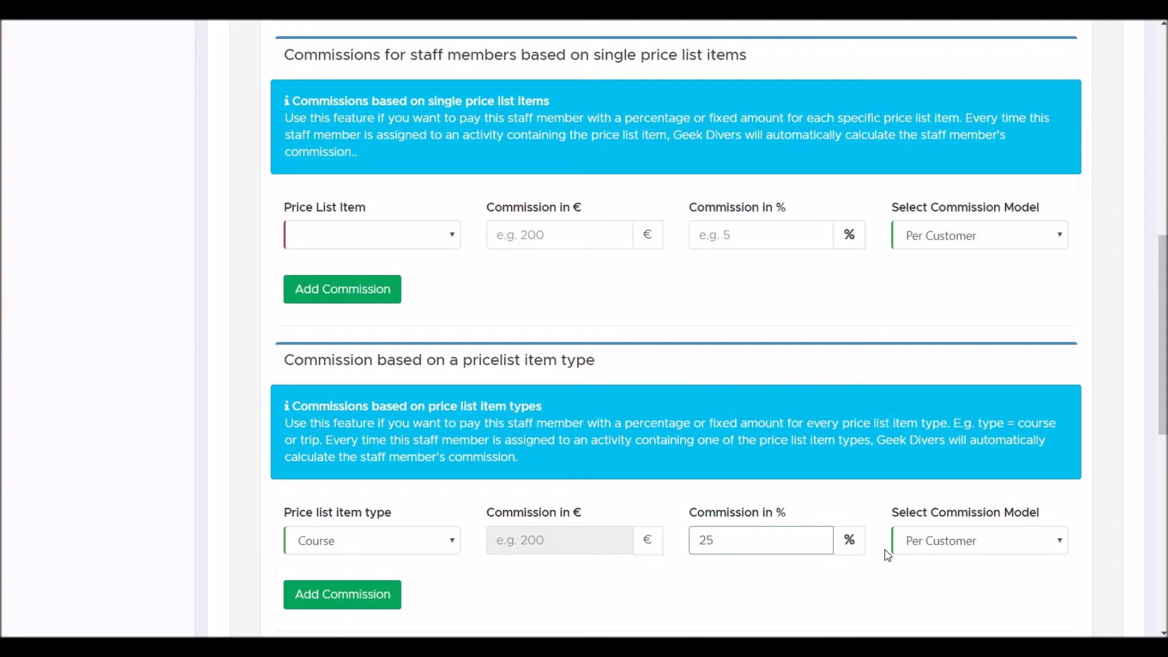
{"action": "left_click", "coordinate": [1003, 550]}
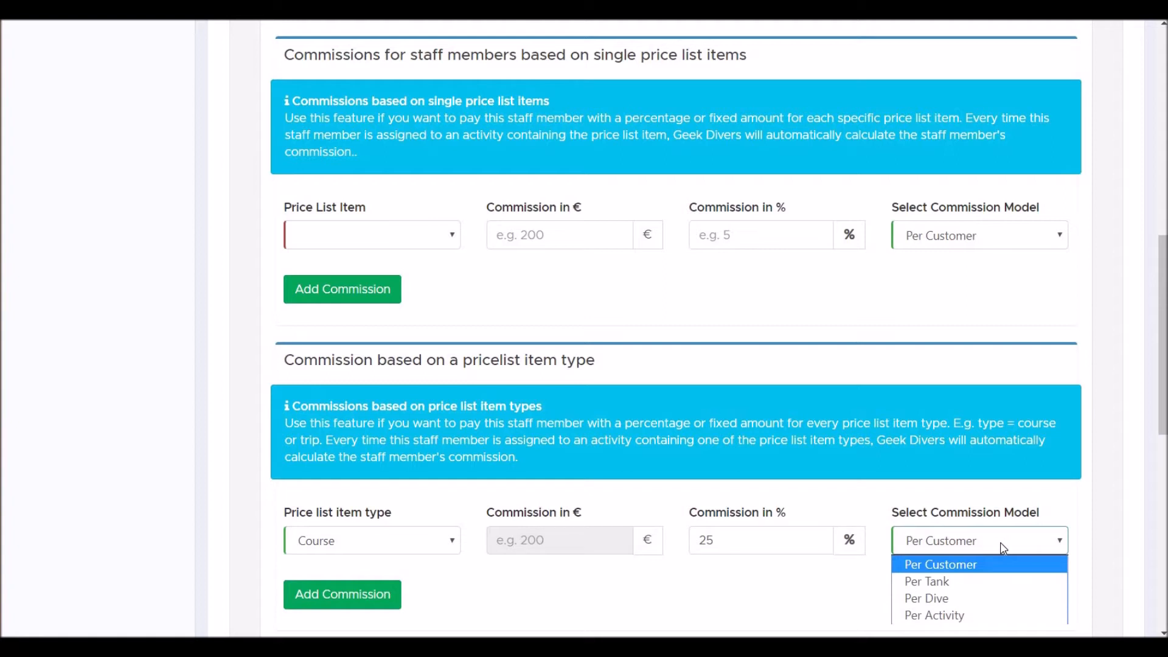
{"action": "left_click", "coordinate": [1003, 549]}
{"action": "left_click", "coordinate": [344, 597]}
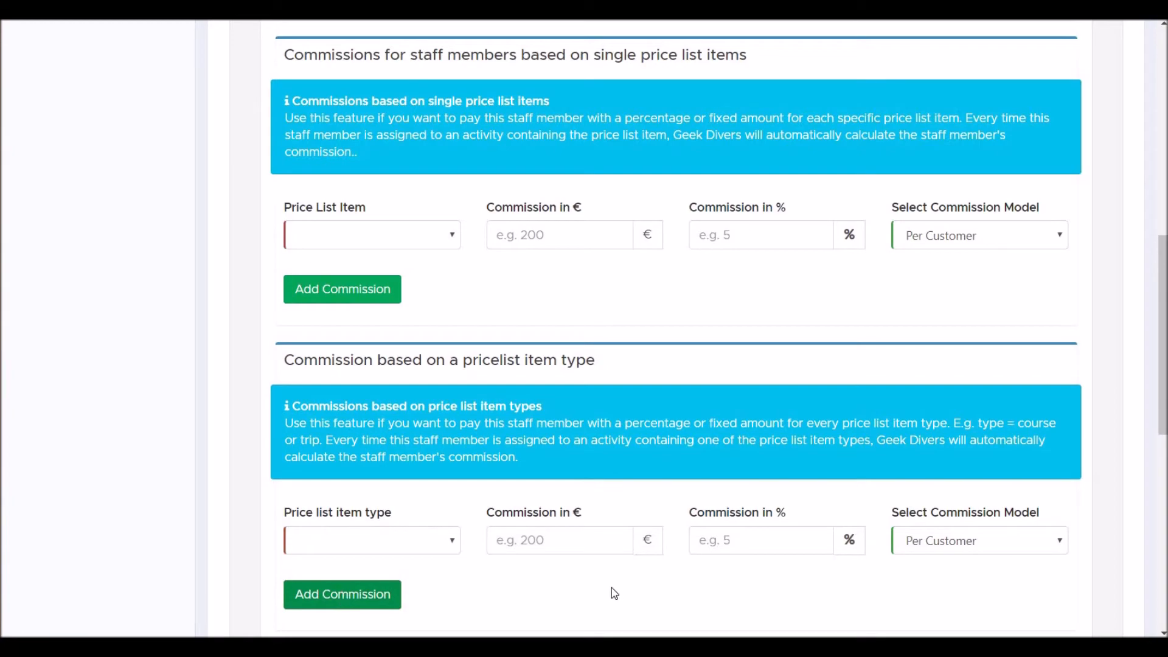
{"action": "scroll", "coordinate": [618, 593], "scroll_direction": "down", "scroll_amount": 10}
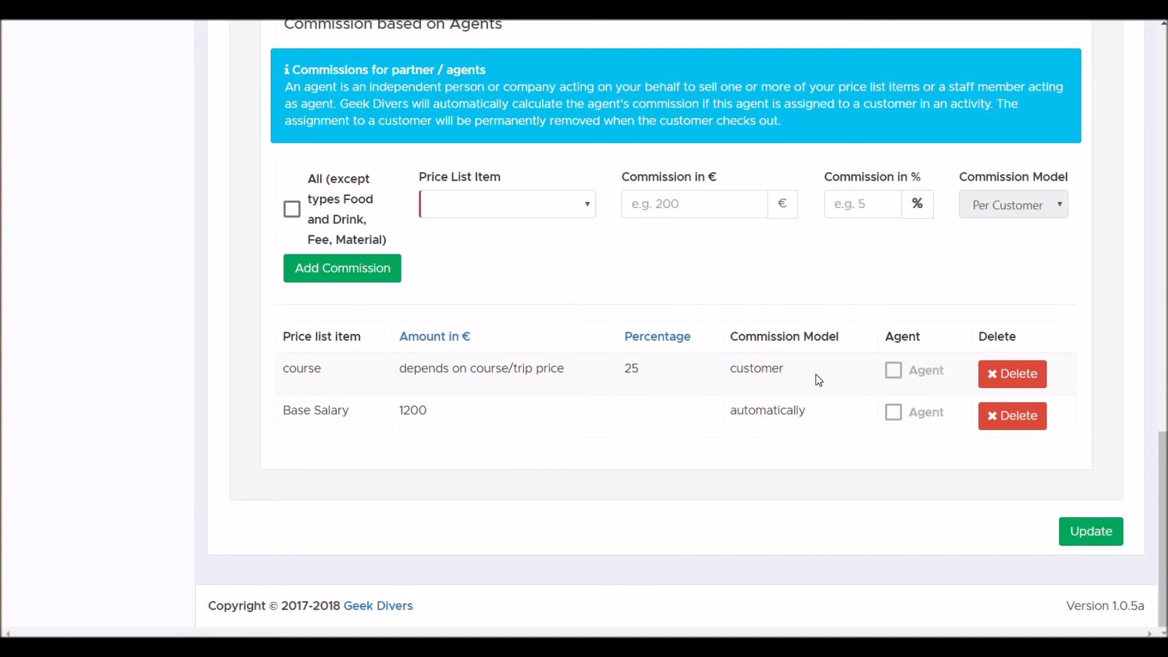
- Add a 10 € commission for the price list item type Trip using the Per Dive model and check the list
{"action": "scroll", "coordinate": [817, 378], "scroll_direction": "up", "scroll_amount": 6}
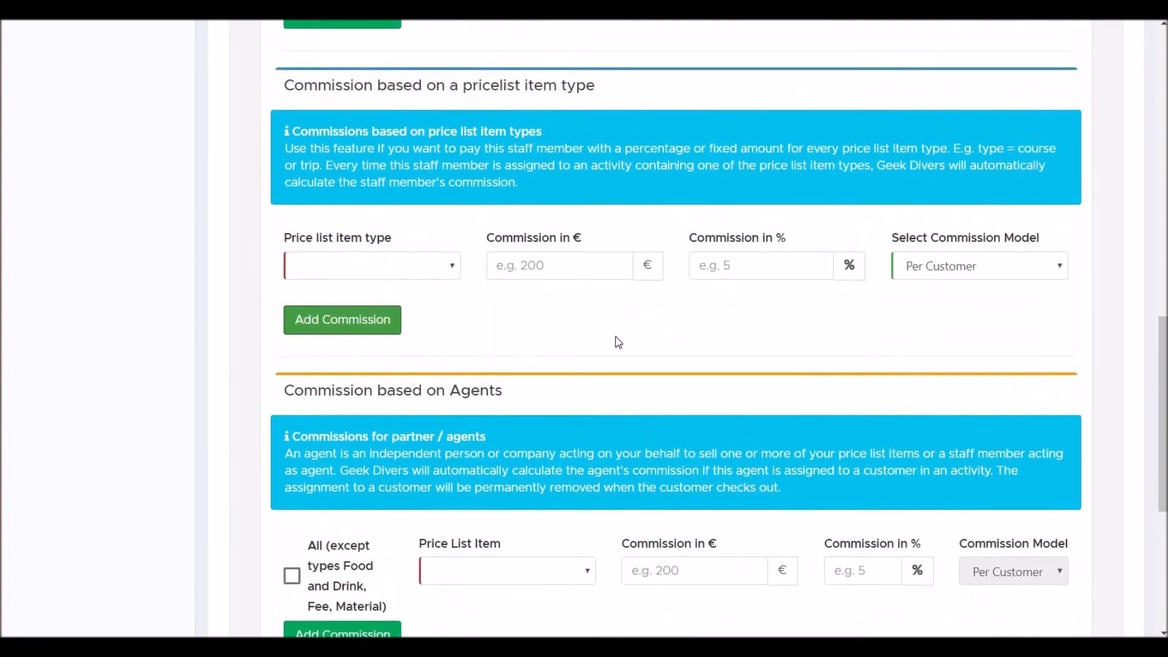
{"action": "left_click", "coordinate": [432, 272]}
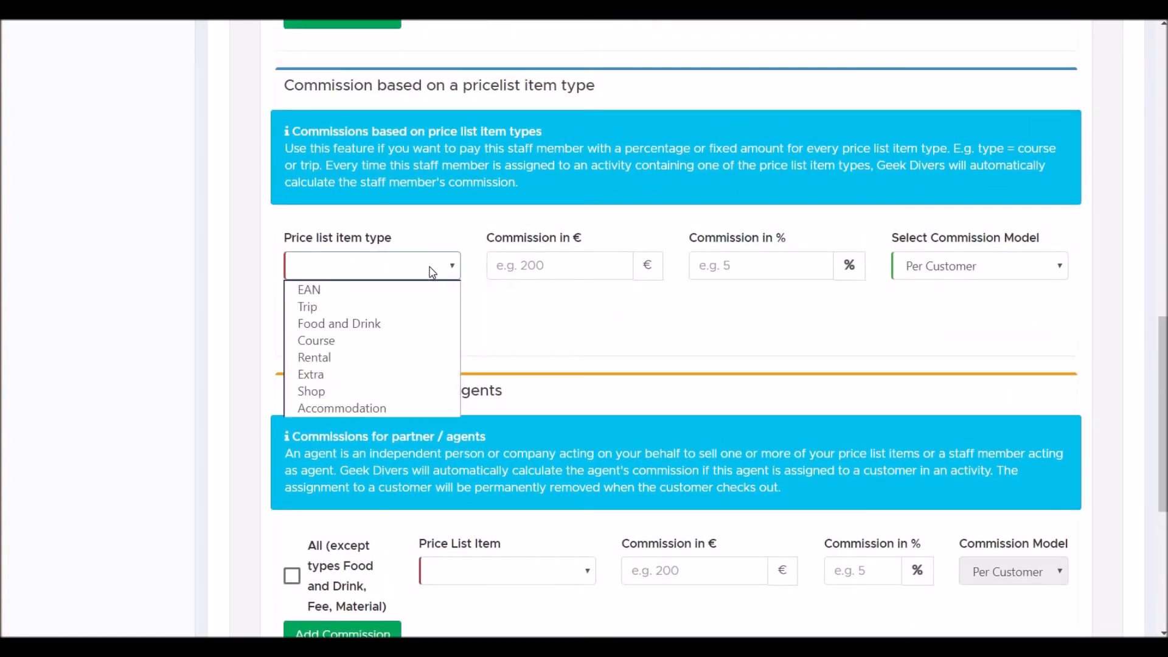
{"action": "left_click", "coordinate": [406, 307]}
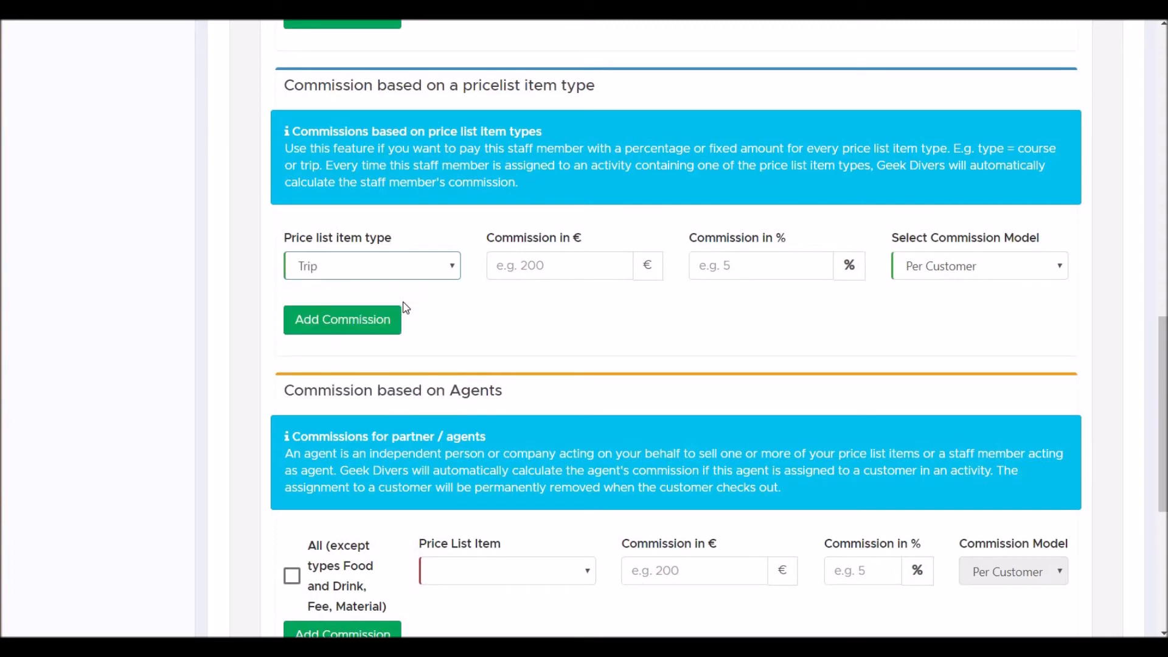
{"action": "left_click", "coordinate": [544, 266]}
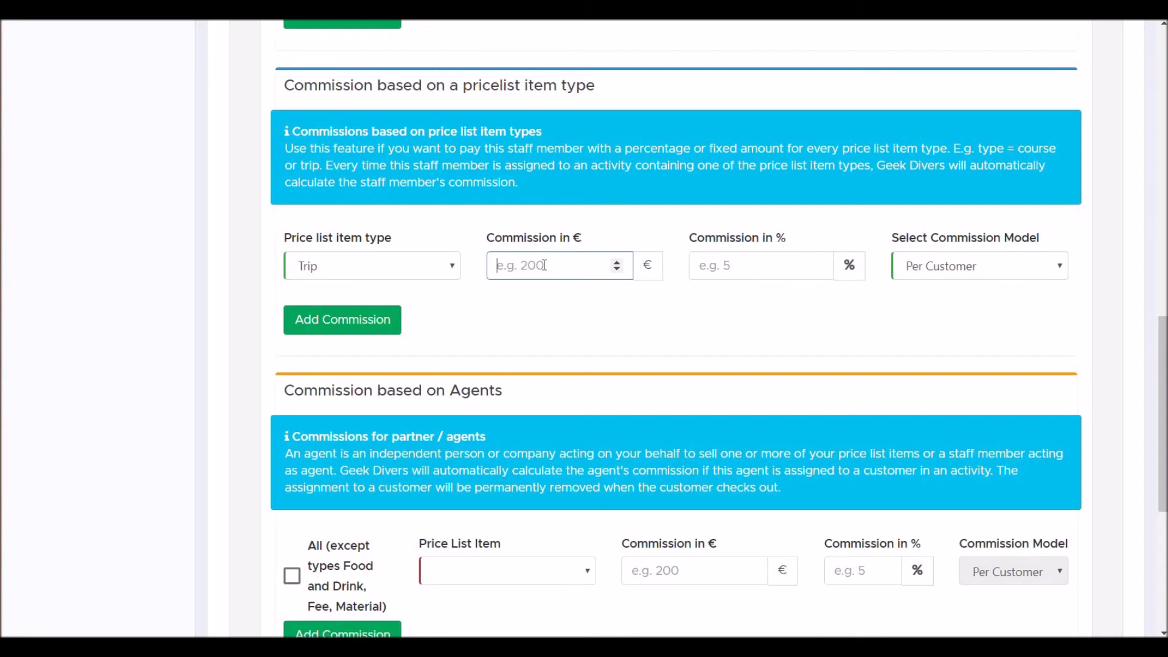
{"action": "type", "text": "10"}
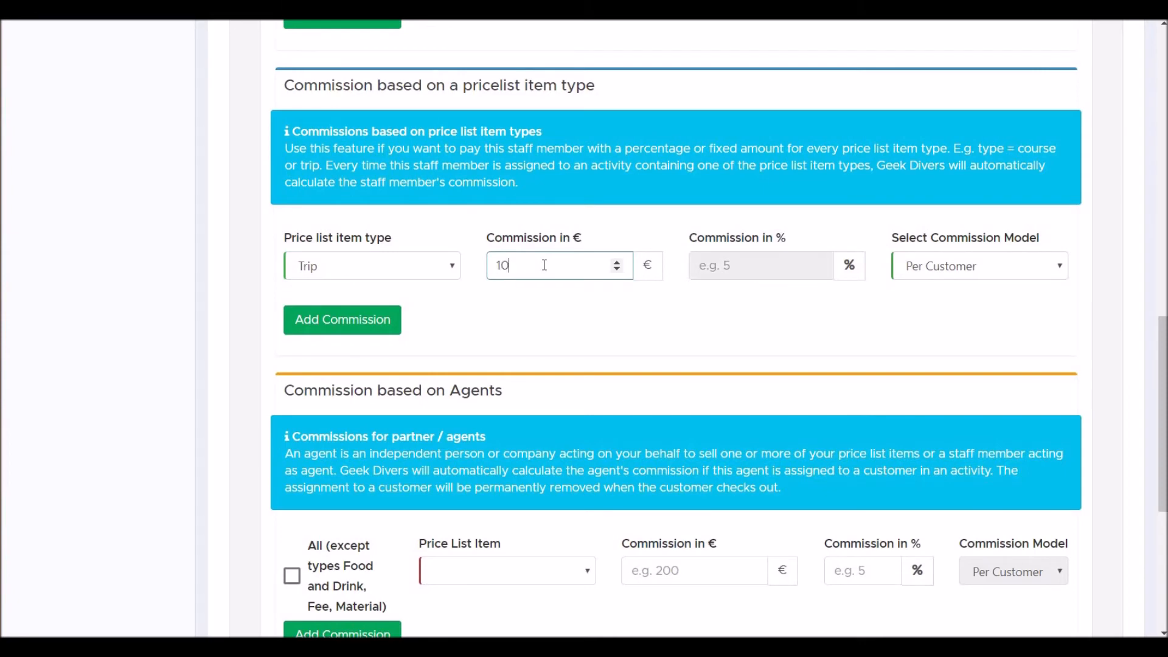
{"action": "left_click", "coordinate": [1062, 272]}
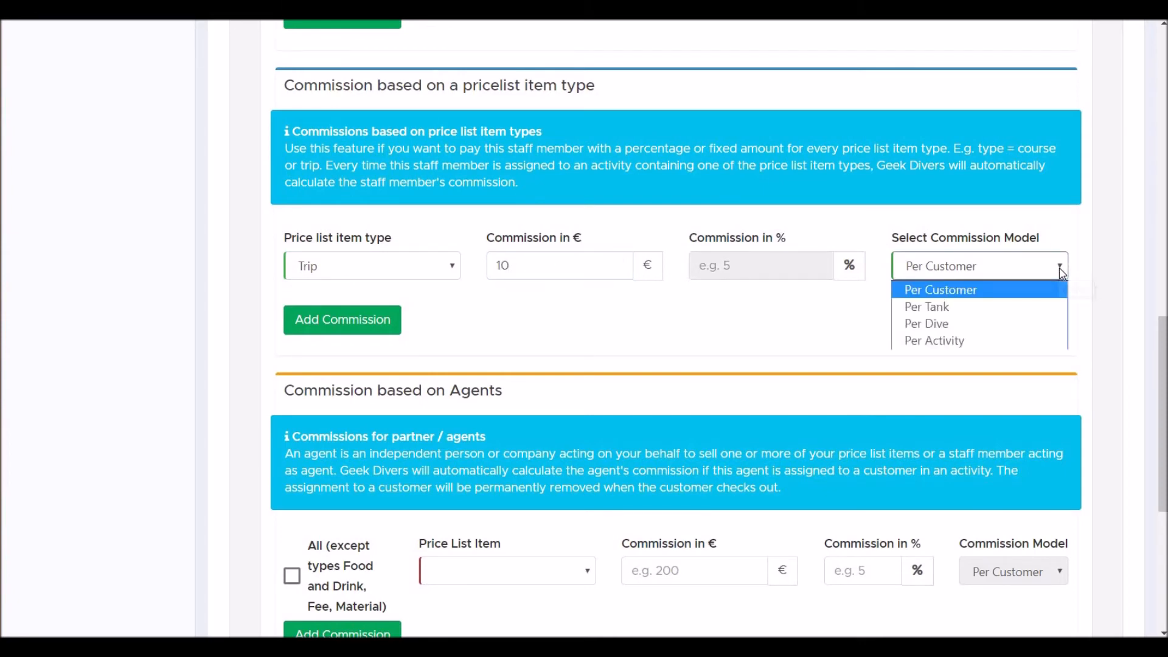
{"action": "left_click", "coordinate": [980, 329]}
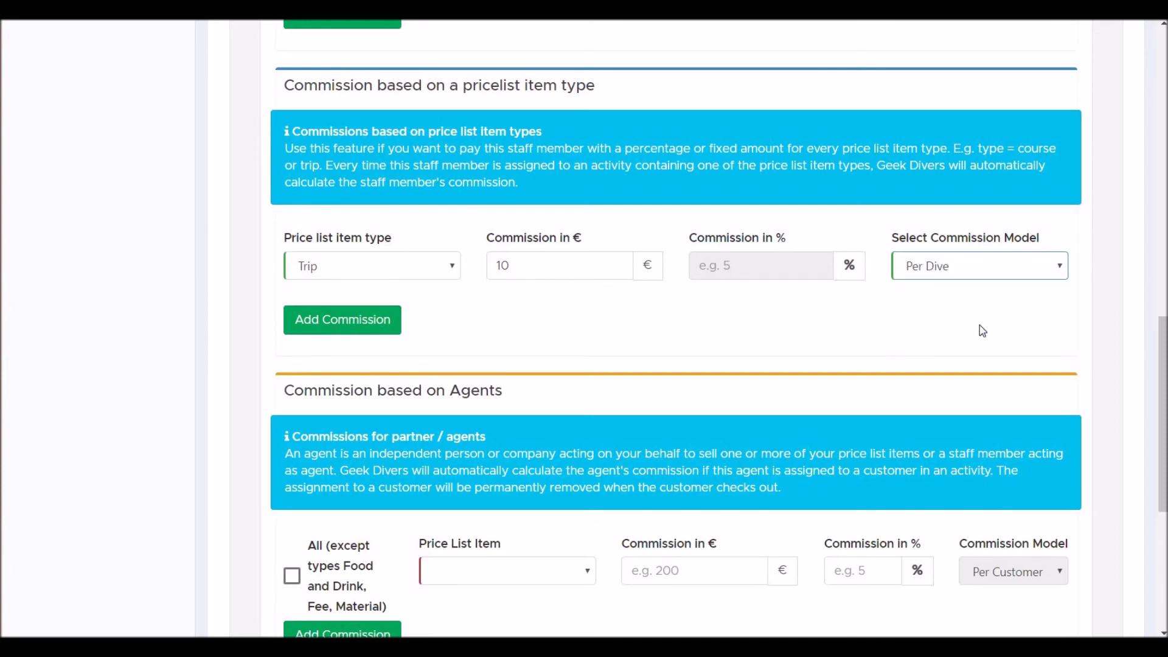
{"action": "left_click", "coordinate": [350, 322]}
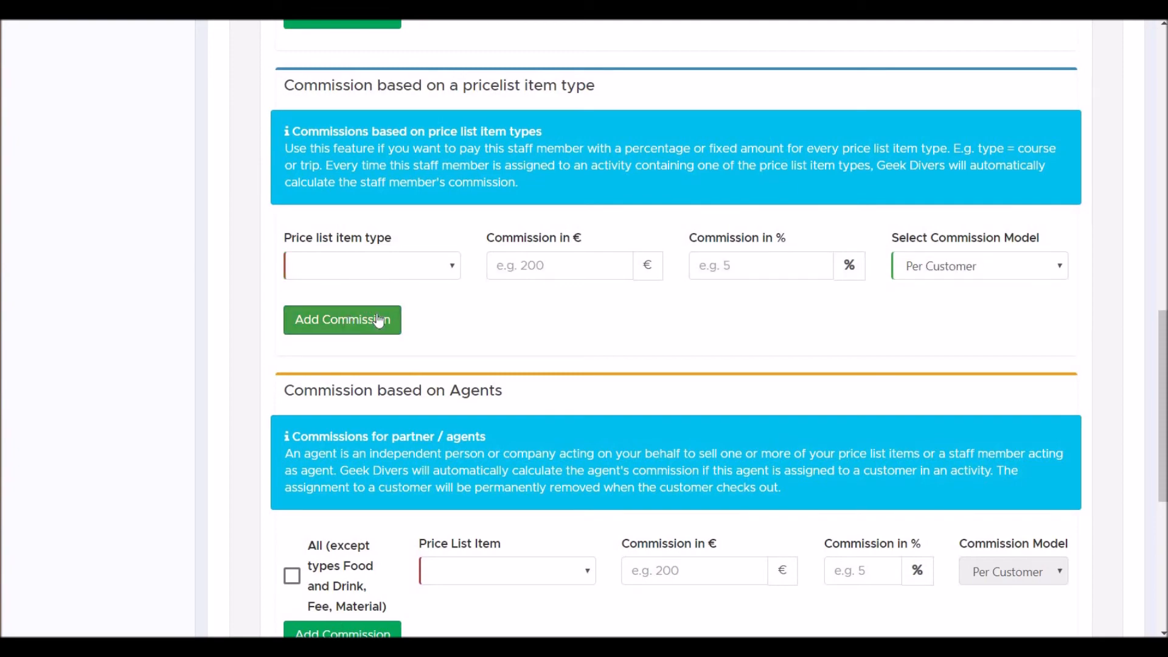
{"action": "scroll", "coordinate": [674, 374], "scroll_direction": "down", "scroll_amount": 7}
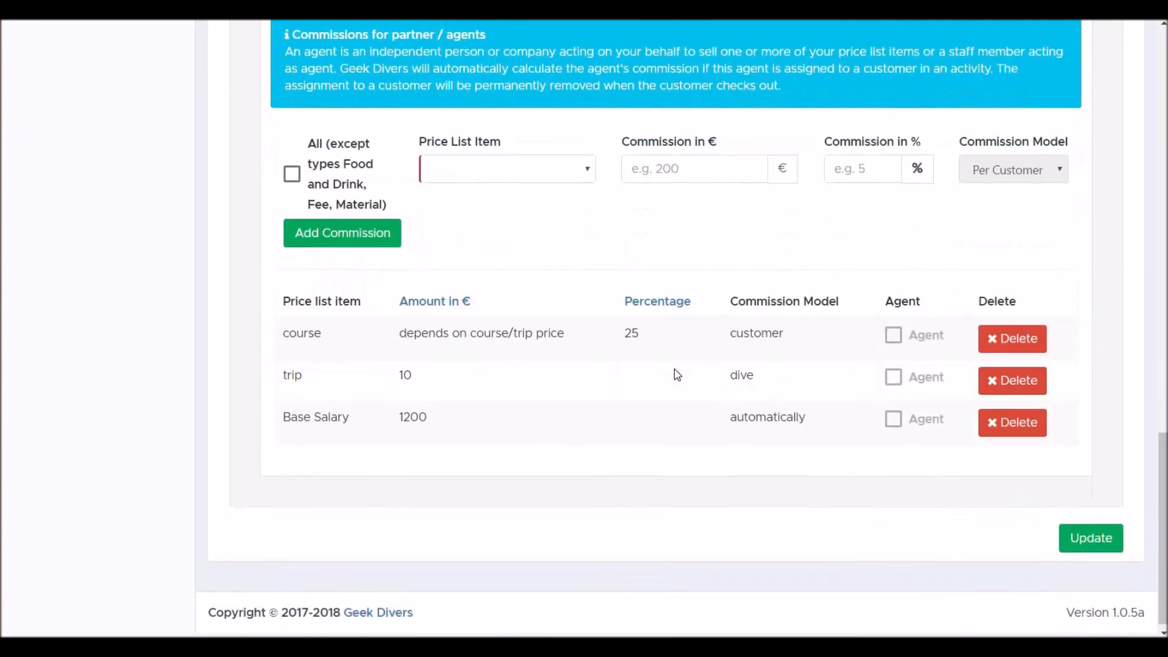